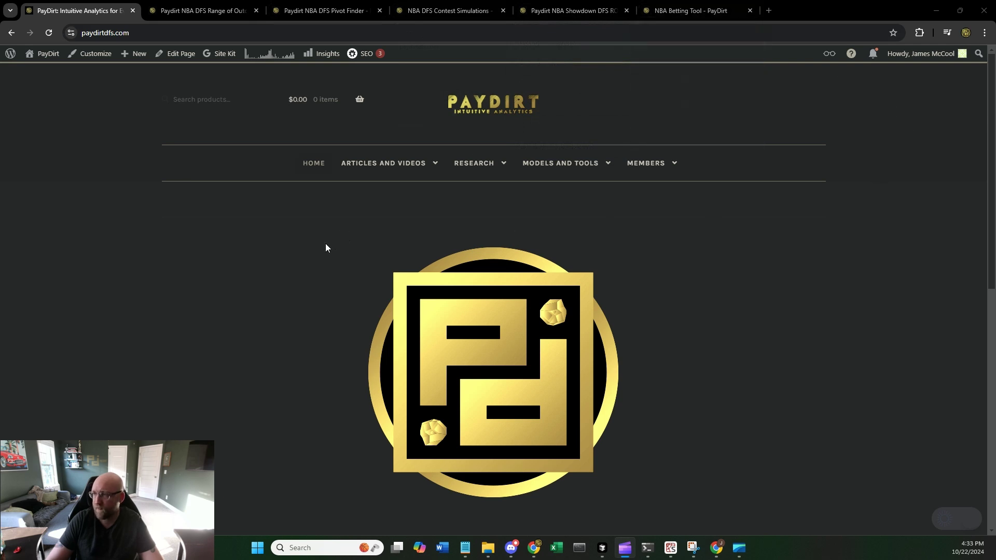
Step: Reload the Range of Outcomes projection data, then view the player table full screen and restore it
{"action": "mouse_move", "coordinate": [478, 172]}
{"action": "mouse_move", "coordinate": [487, 196]}
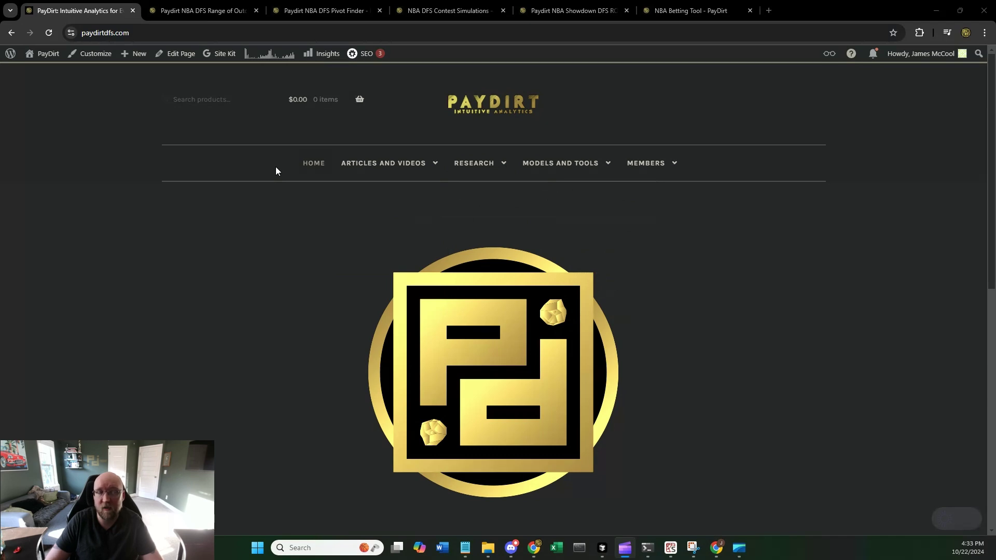
{"action": "left_click", "coordinate": [203, 11]}
{"action": "scroll", "coordinate": [44, 276], "scroll_direction": "down", "scroll_amount": 4}
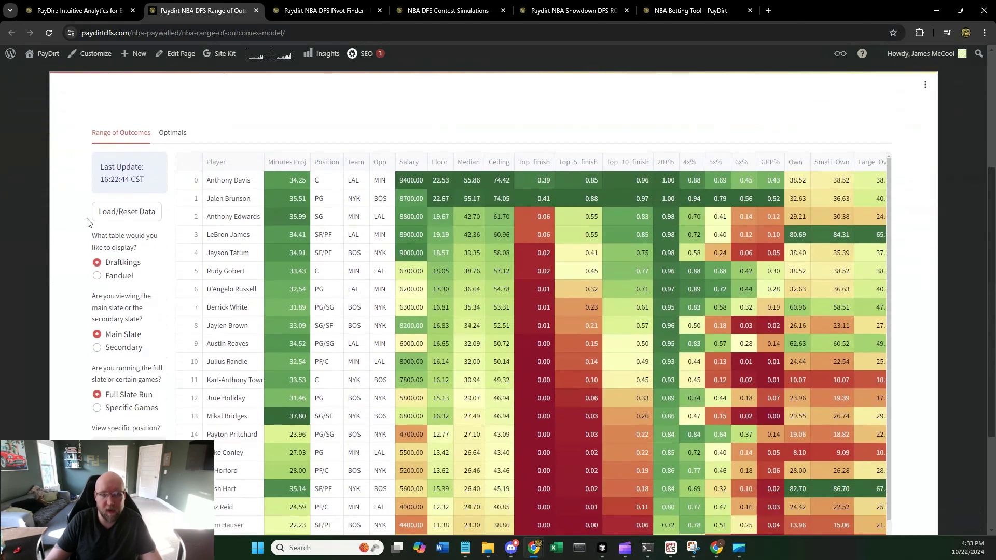
{"action": "left_click", "coordinate": [110, 213]}
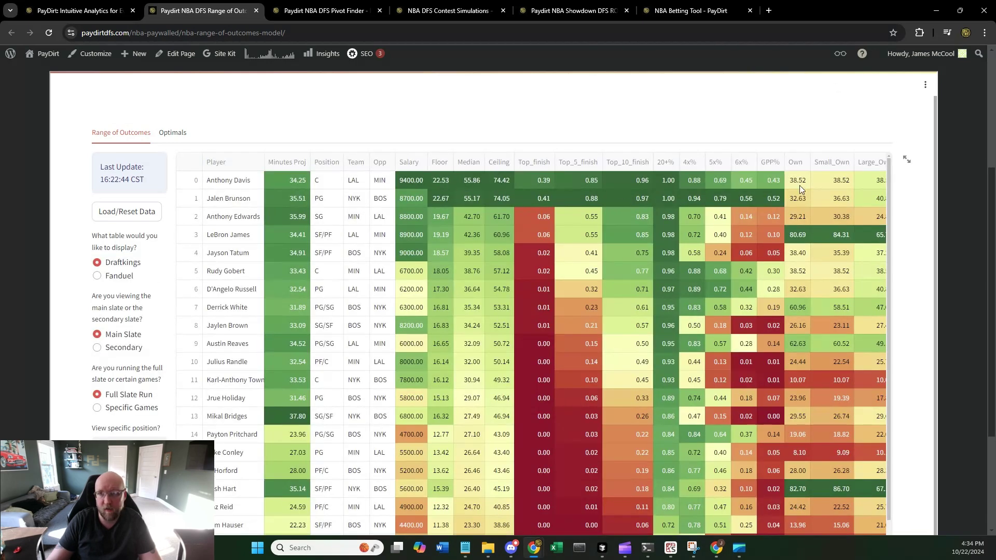
{"action": "left_click", "coordinate": [907, 159]}
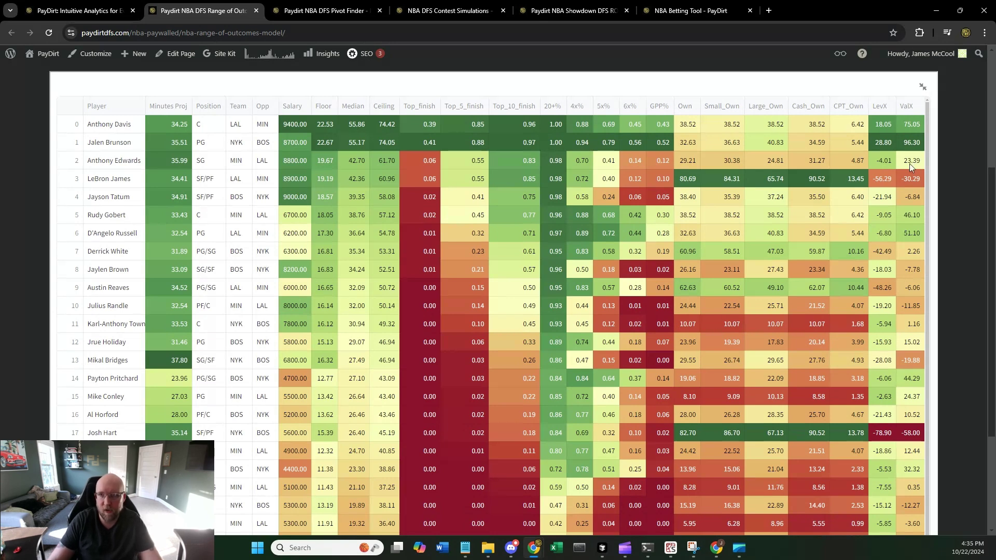
{"action": "left_click", "coordinate": [923, 89]}
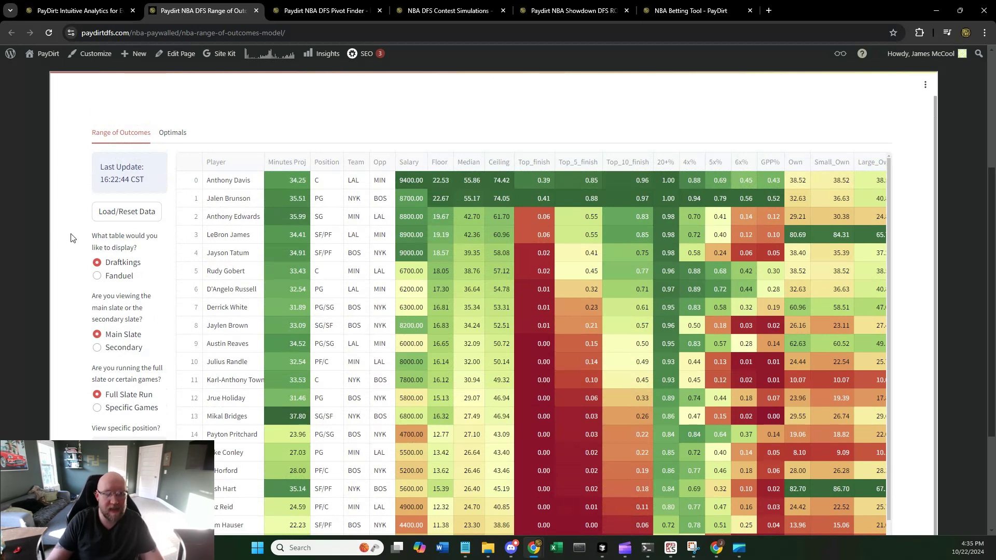
Step: Show the Optimals view of ten DraftKings lineups, topped by a 281.26 projection
{"action": "left_click", "coordinate": [172, 136]}
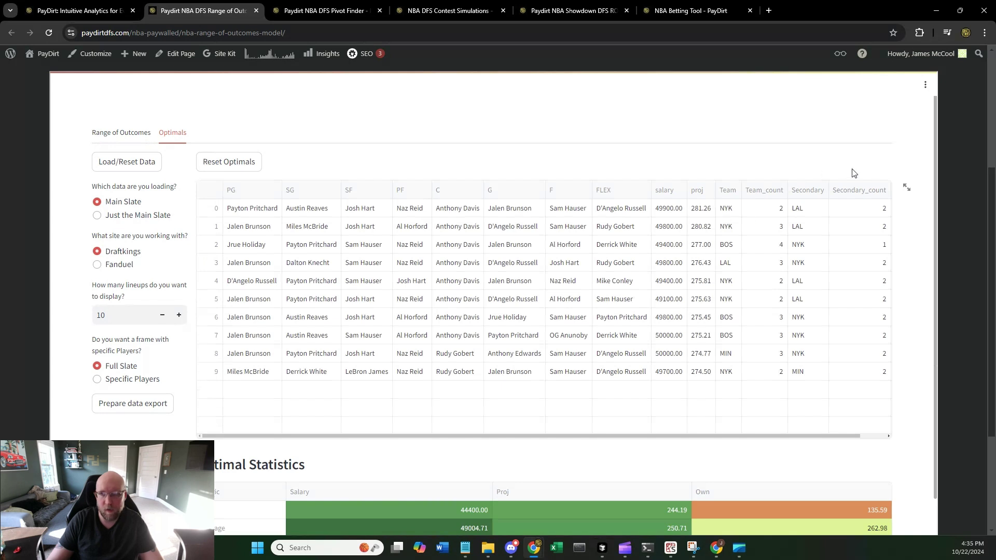
{"action": "scroll", "coordinate": [922, 222], "scroll_direction": "down", "scroll_amount": 1}
{"action": "scroll", "coordinate": [923, 222], "scroll_direction": "up", "scroll_amount": 1}
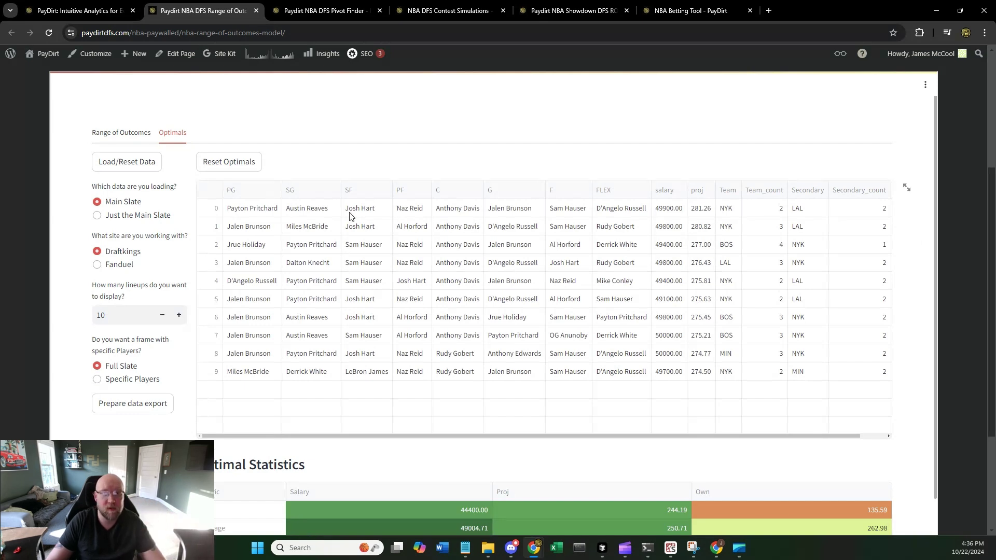
Step: Set the number of optimal lineups to display to 100
{"action": "double_click", "coordinate": [99, 316]}
{"action": "type", "text": "100"}
{"action": "key", "text": "Return"}
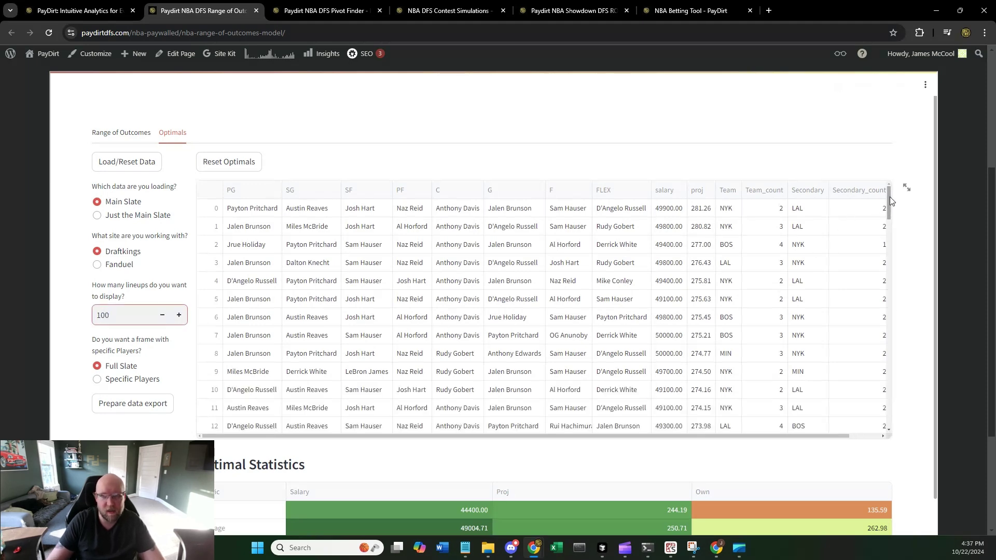
{"action": "mouse_move", "coordinate": [889, 197]}
{"action": "left_mouse_down"}
{"action": "mouse_move", "coordinate": [884, 267]}
{"action": "mouse_move", "coordinate": [888, 208]}
{"action": "left_mouse_up"}
{"action": "scroll", "coordinate": [934, 251], "scroll_direction": "down", "scroll_amount": 1}
{"action": "scroll", "coordinate": [934, 251], "scroll_direction": "down", "scroll_amount": 2}
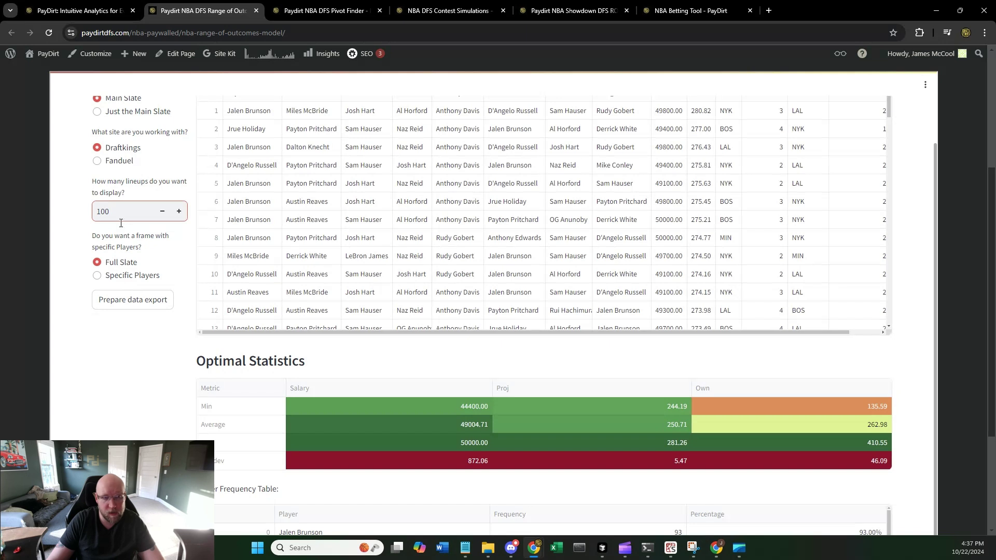
Step: Limit lineups to specific players: Jalen Brunson, Jrue Holiday, Naz Reid and Rui Hachimura
{"action": "left_click", "coordinate": [146, 277]}
{"action": "left_click", "coordinate": [134, 315]}
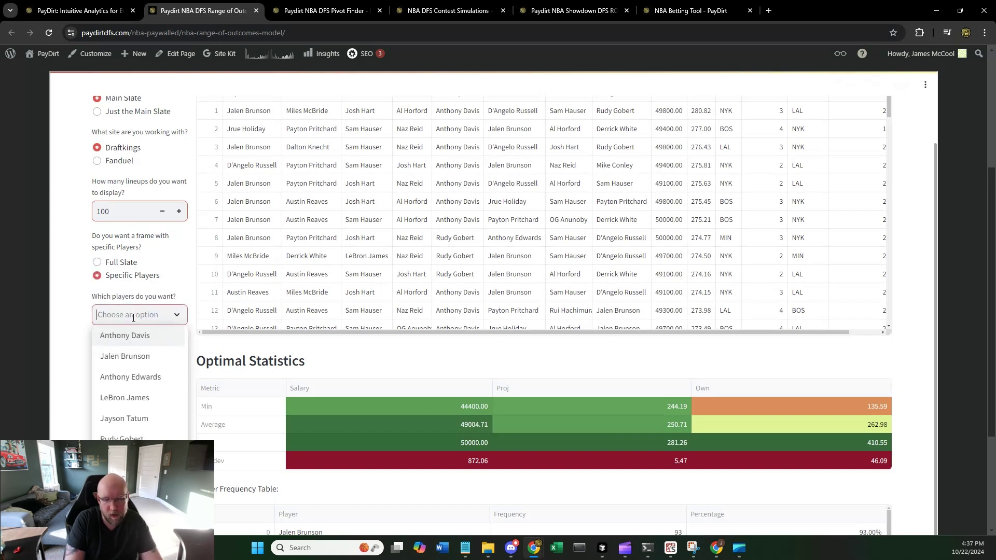
{"action": "left_click", "coordinate": [138, 357]}
{"action": "scroll", "coordinate": [138, 359], "scroll_direction": "down", "scroll_amount": 1}
{"action": "scroll", "coordinate": [139, 359], "scroll_direction": "down", "scroll_amount": 3}
{"action": "left_click", "coordinate": [140, 370]}
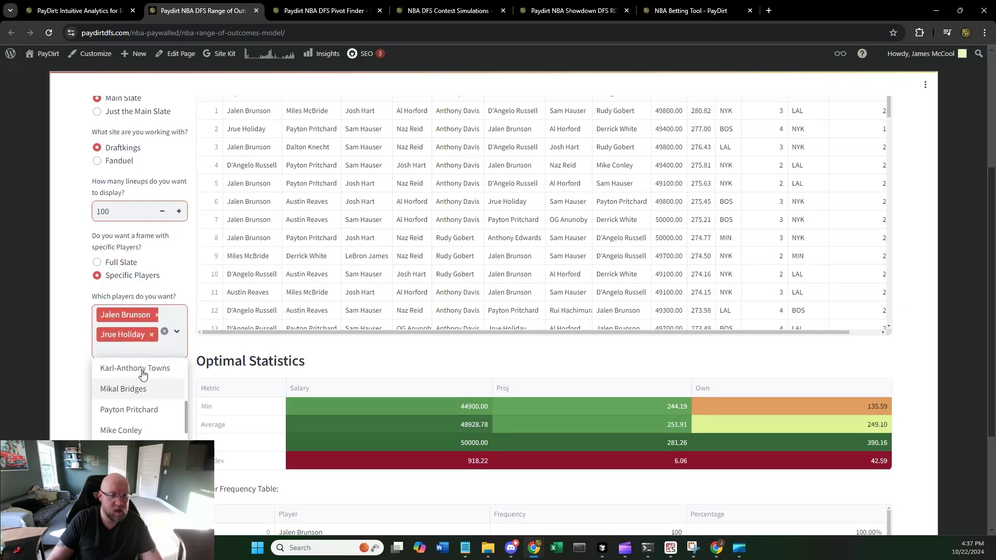
{"action": "scroll", "coordinate": [140, 378], "scroll_direction": "down", "scroll_amount": 2}
{"action": "left_click", "coordinate": [144, 387]}
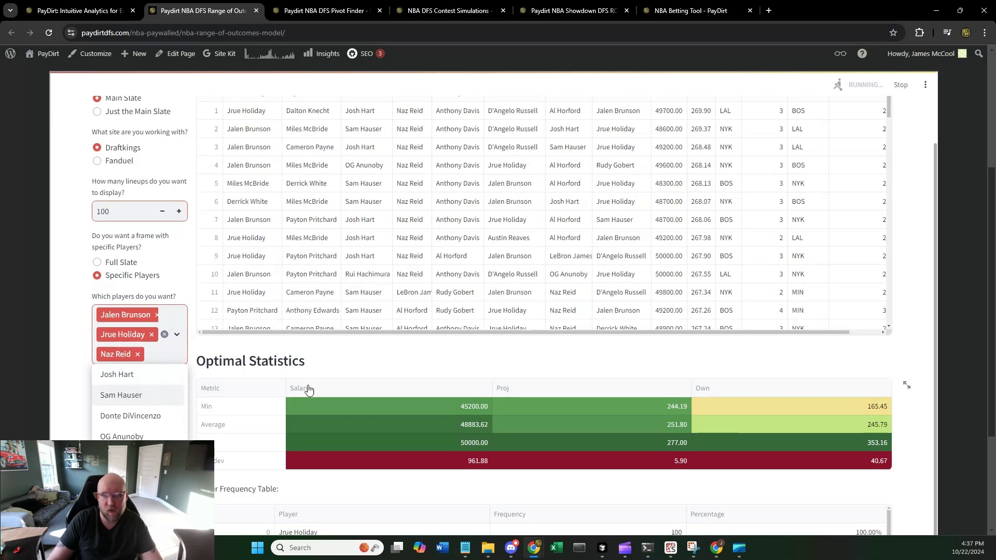
{"action": "scroll", "coordinate": [146, 375], "scroll_direction": "up", "scroll_amount": 2}
{"action": "left_click", "coordinate": [144, 374]}
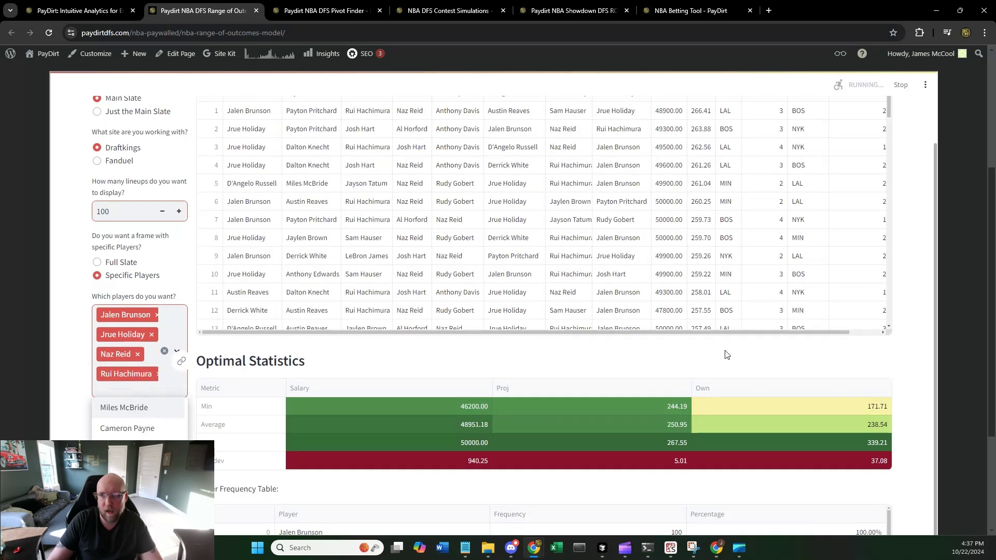
Step: Switch the lineups back to Full Slate, recalculating stats to a 250.71 average projection
{"action": "scroll", "coordinate": [905, 314], "scroll_direction": "up", "scroll_amount": 1}
{"action": "scroll", "coordinate": [690, 285], "scroll_direction": "down", "scroll_amount": 15}
{"action": "scroll", "coordinate": [683, 279], "scroll_direction": "up", "scroll_amount": 15}
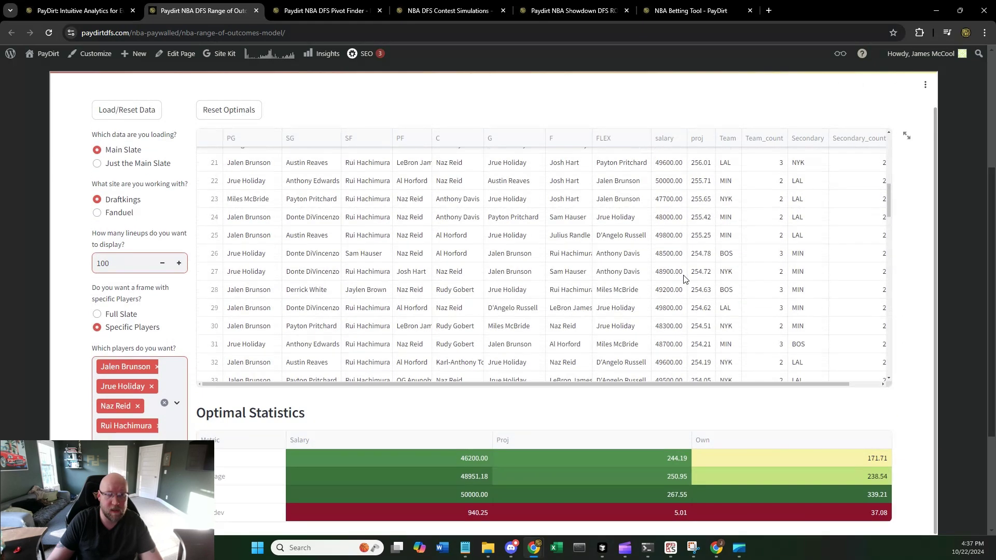
{"action": "scroll", "coordinate": [685, 282], "scroll_direction": "up", "scroll_amount": 1}
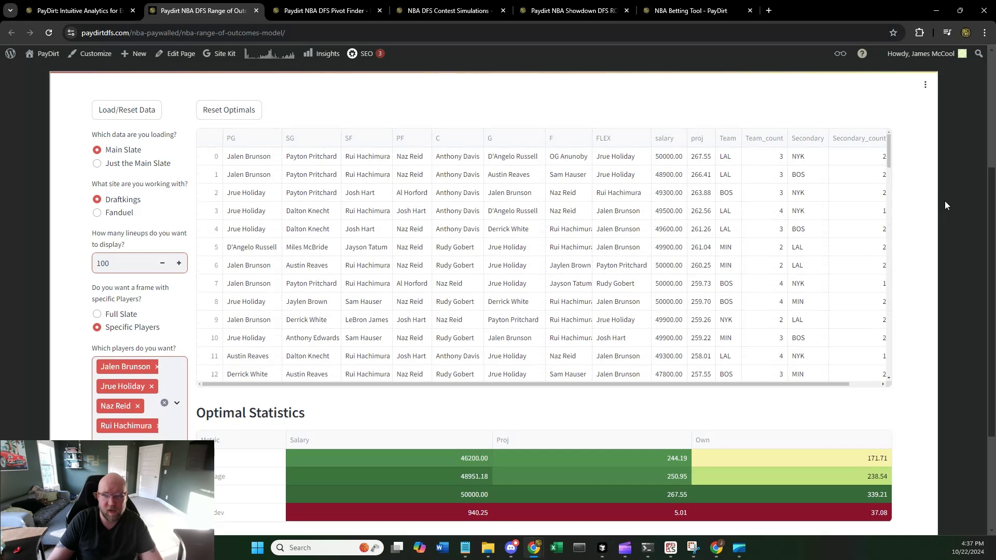
{"action": "scroll", "coordinate": [915, 209], "scroll_direction": "down", "scroll_amount": 1}
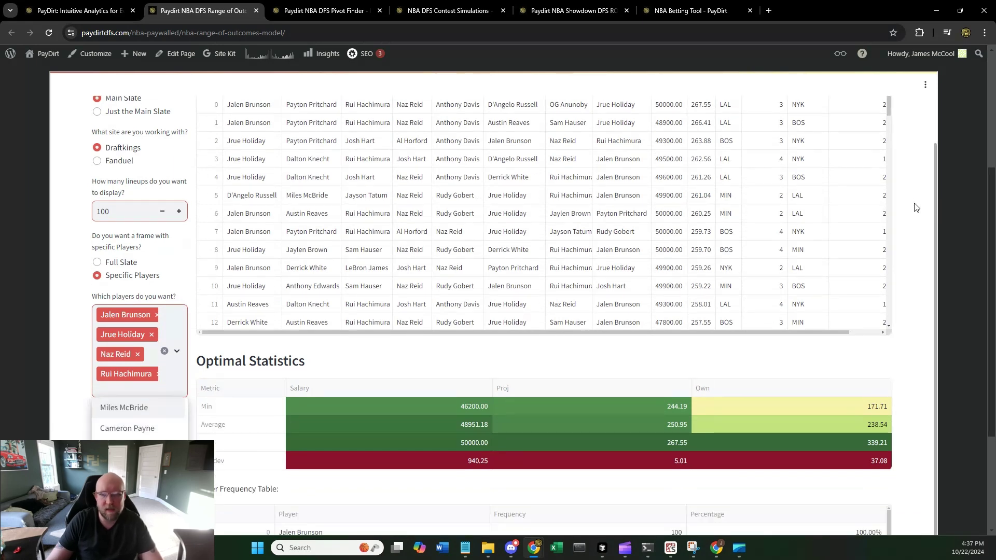
{"action": "scroll", "coordinate": [916, 208], "scroll_direction": "down", "scroll_amount": 3}
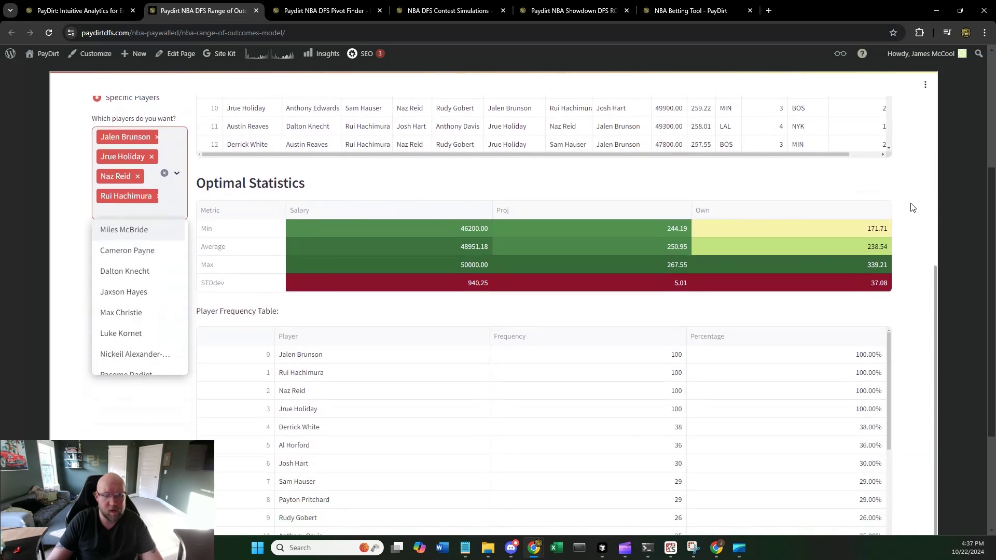
{"action": "scroll", "coordinate": [110, 150], "scroll_direction": "up", "scroll_amount": 1}
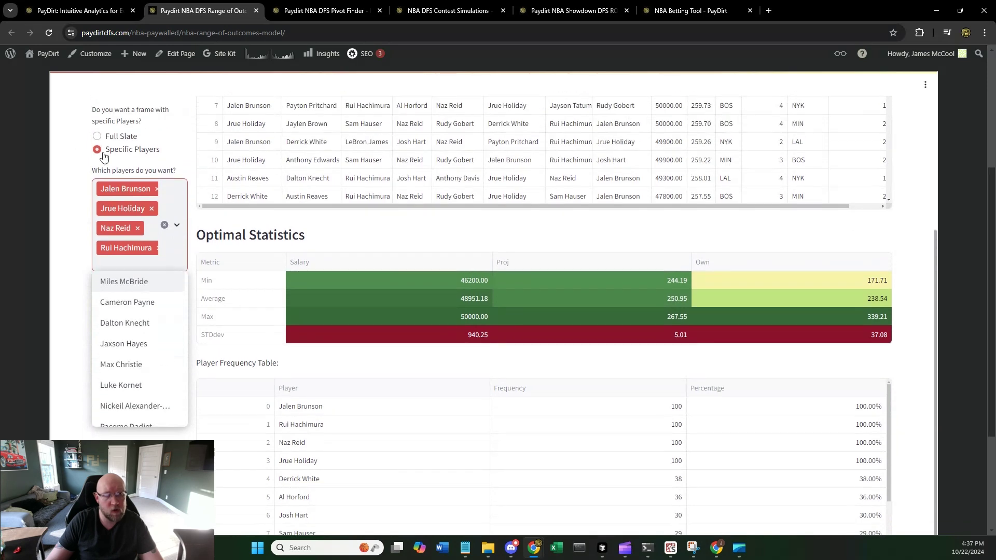
{"action": "left_click", "coordinate": [108, 142]}
Step: Scroll through the Player Frequency Table and switch back to the Range of Outcomes view
{"action": "scroll", "coordinate": [75, 200], "scroll_direction": "down", "scroll_amount": 1}
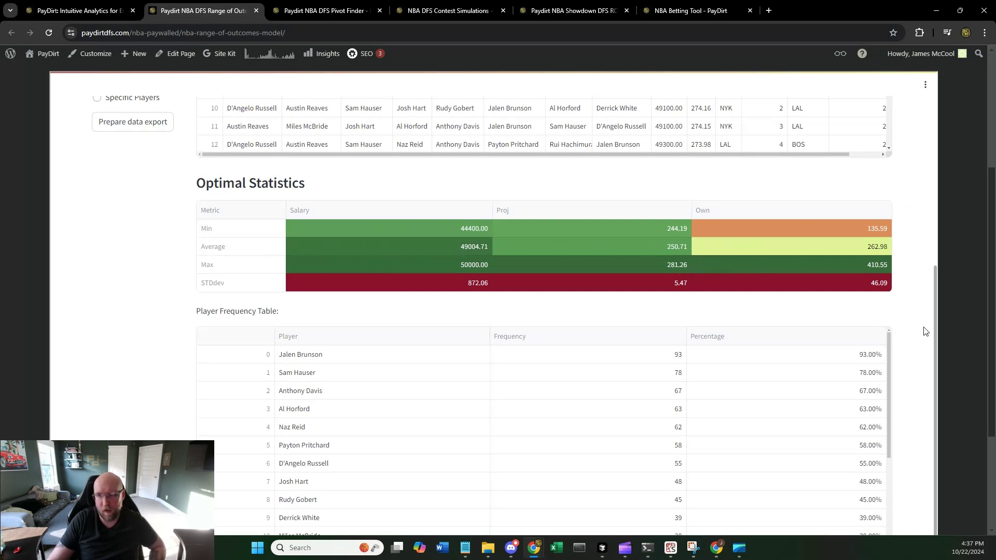
{"action": "scroll", "coordinate": [922, 330], "scroll_direction": "down", "scroll_amount": 1}
{"action": "scroll", "coordinate": [716, 355], "scroll_direction": "down", "scroll_amount": 1}
{"action": "scroll", "coordinate": [820, 354], "scroll_direction": "up", "scroll_amount": 1}
{"action": "scroll", "coordinate": [909, 362], "scroll_direction": "down", "scroll_amount": 1}
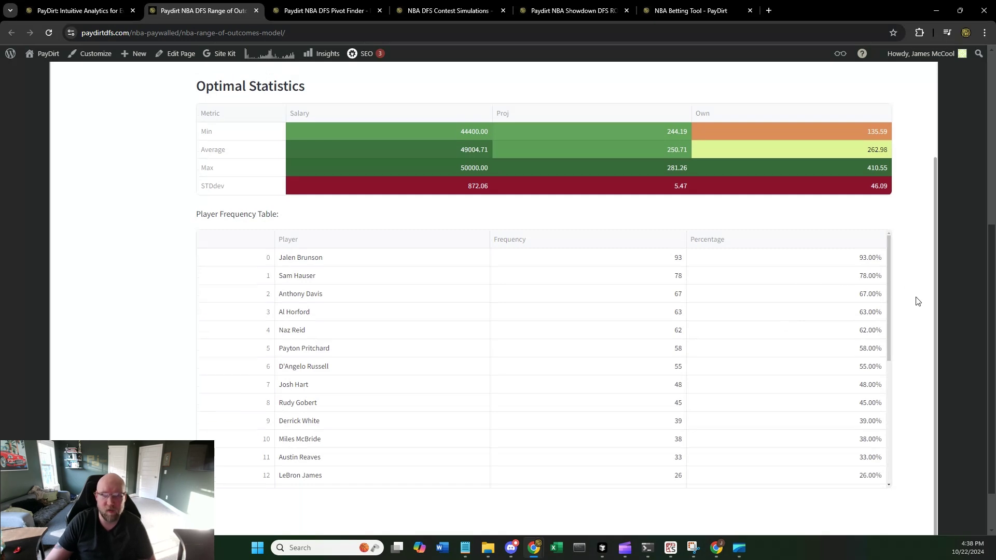
{"action": "scroll", "coordinate": [916, 302], "scroll_direction": "up", "scroll_amount": 5}
{"action": "scroll", "coordinate": [914, 306], "scroll_direction": "up", "scroll_amount": 2}
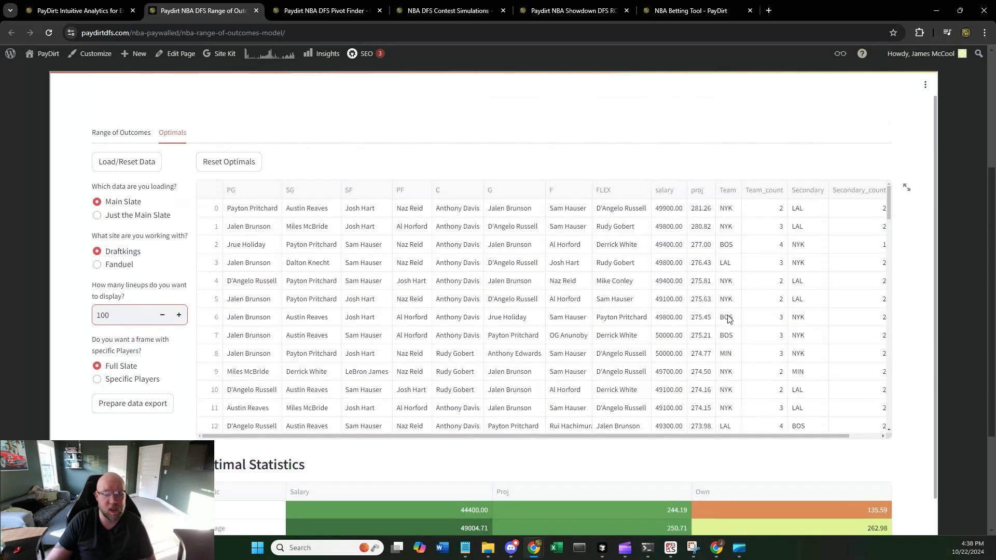
{"action": "left_click", "coordinate": [129, 139]}
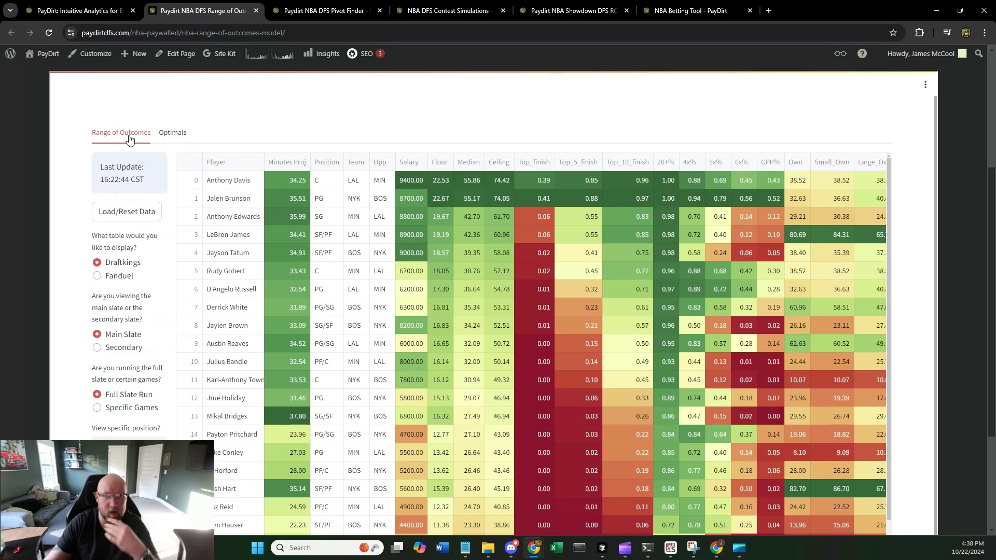
Step: Glance at the Pivot Finder page and return to the Range of Outcomes player table
{"action": "left_click", "coordinate": [283, 11]}
{"action": "left_click", "coordinate": [216, 10]}
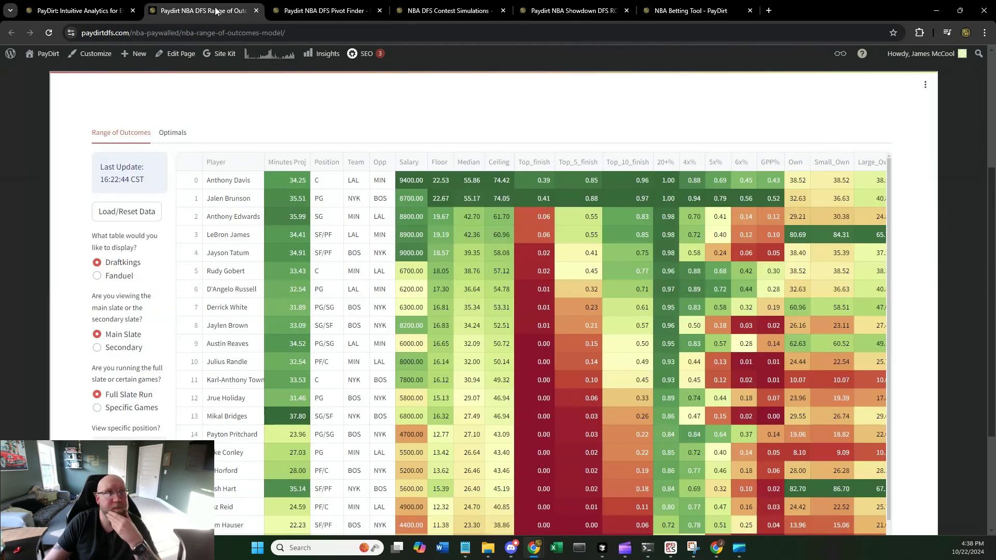
{"action": "left_click", "coordinate": [319, 10]}
{"action": "left_click", "coordinate": [208, 10]}
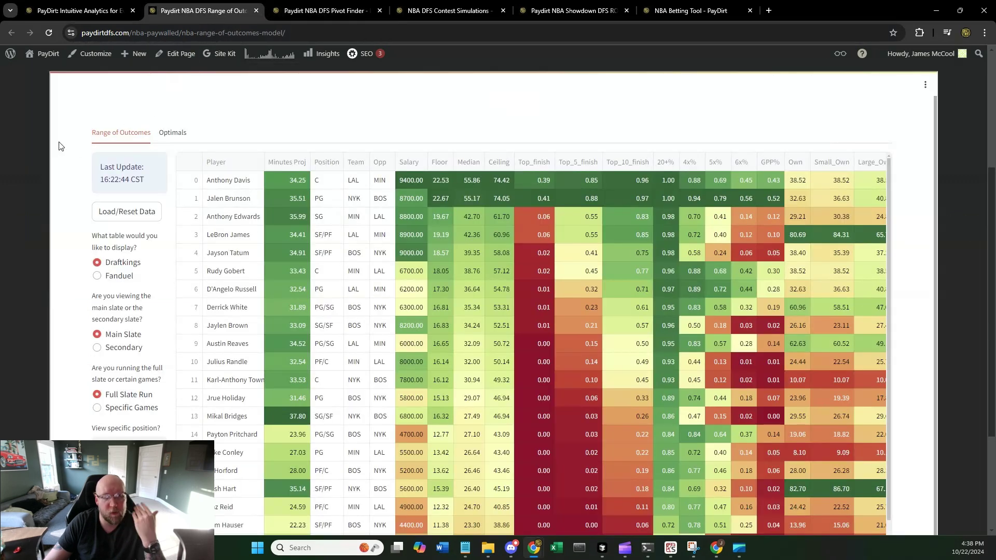
{"action": "scroll", "coordinate": [23, 138], "scroll_direction": "down", "scroll_amount": 1}
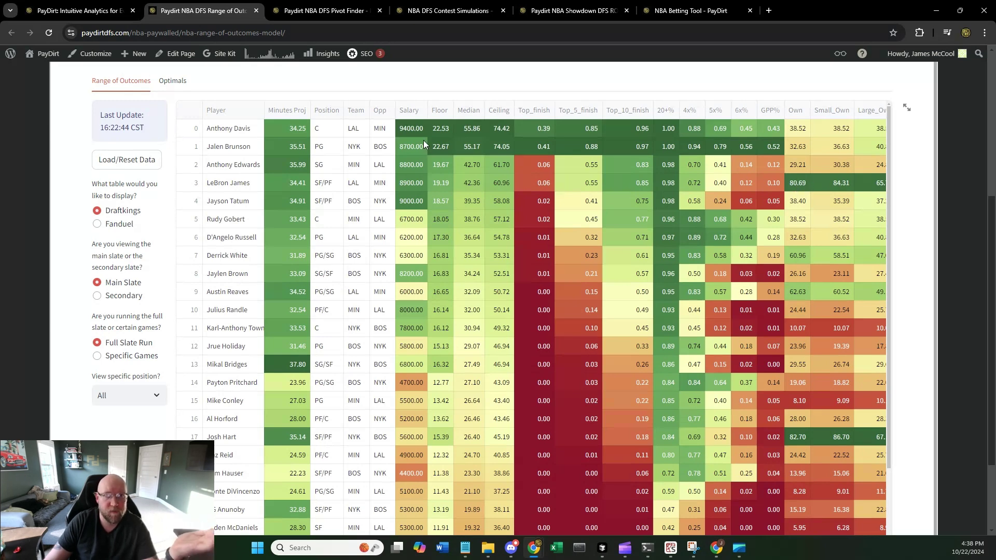
Step: On the Pivot Finder page, choose LeBron James as the comparison player
{"action": "left_click", "coordinate": [337, 10]}
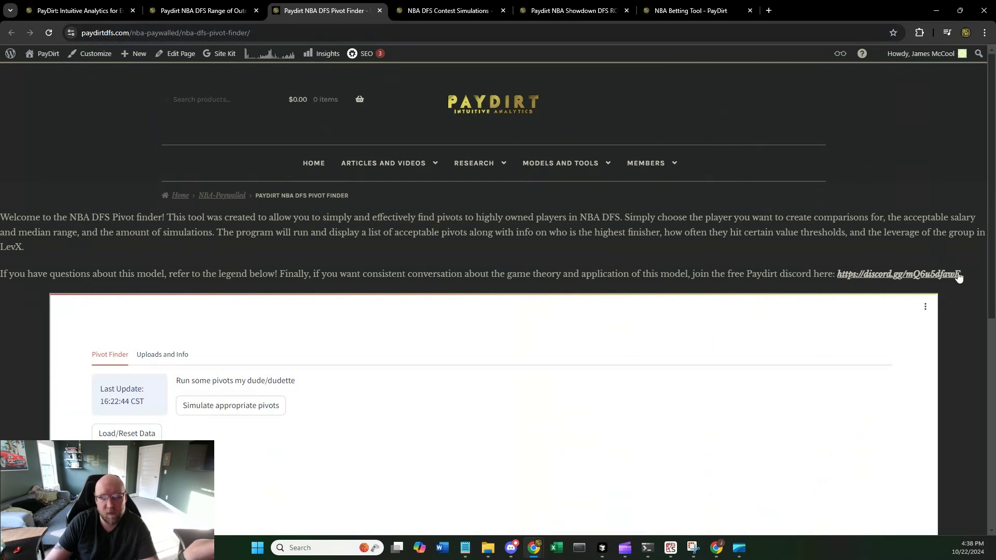
{"action": "scroll", "coordinate": [959, 277], "scroll_direction": "down", "scroll_amount": 5}
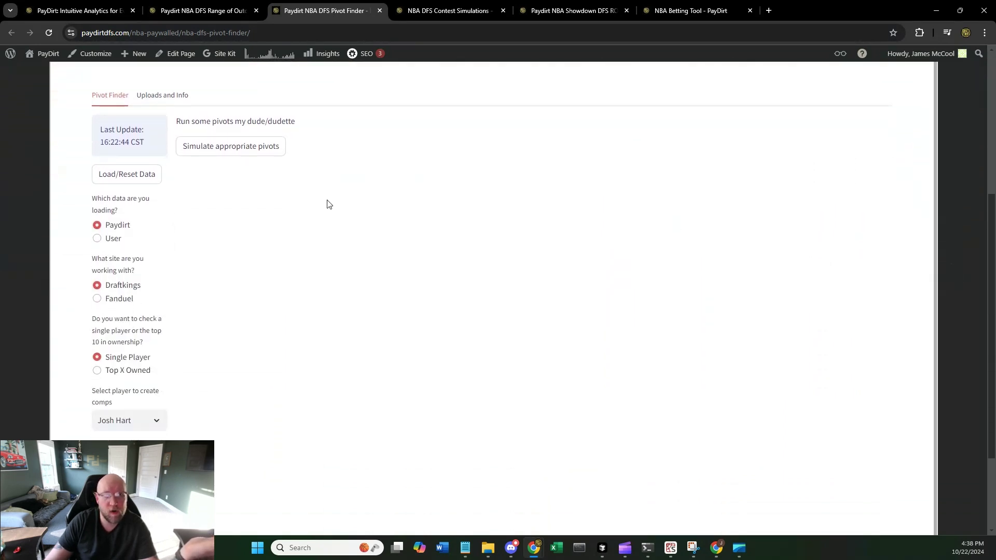
{"action": "scroll", "coordinate": [324, 210], "scroll_direction": "down", "scroll_amount": 1}
{"action": "scroll", "coordinate": [157, 363], "scroll_direction": "down", "scroll_amount": 1}
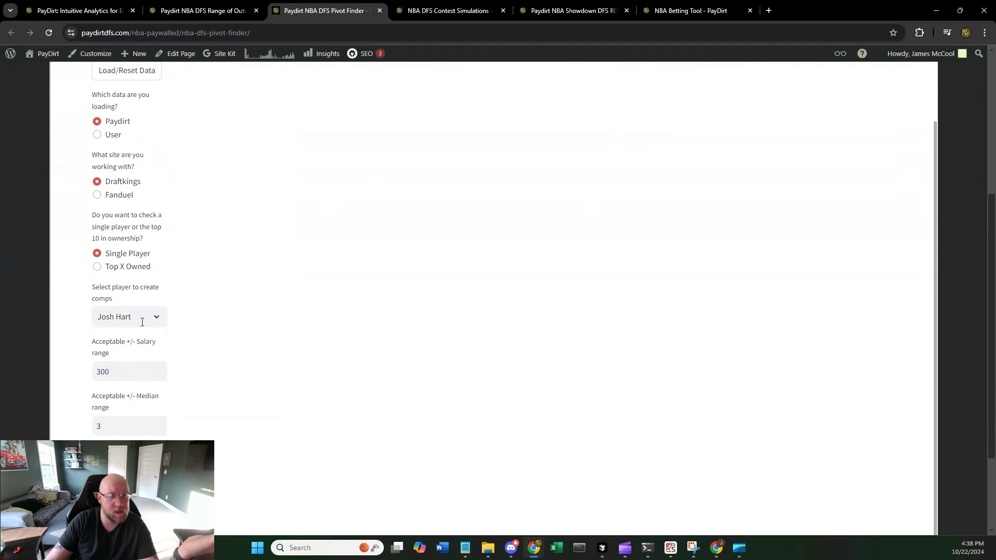
{"action": "left_click", "coordinate": [141, 322]}
{"action": "left_click", "coordinate": [134, 356]}
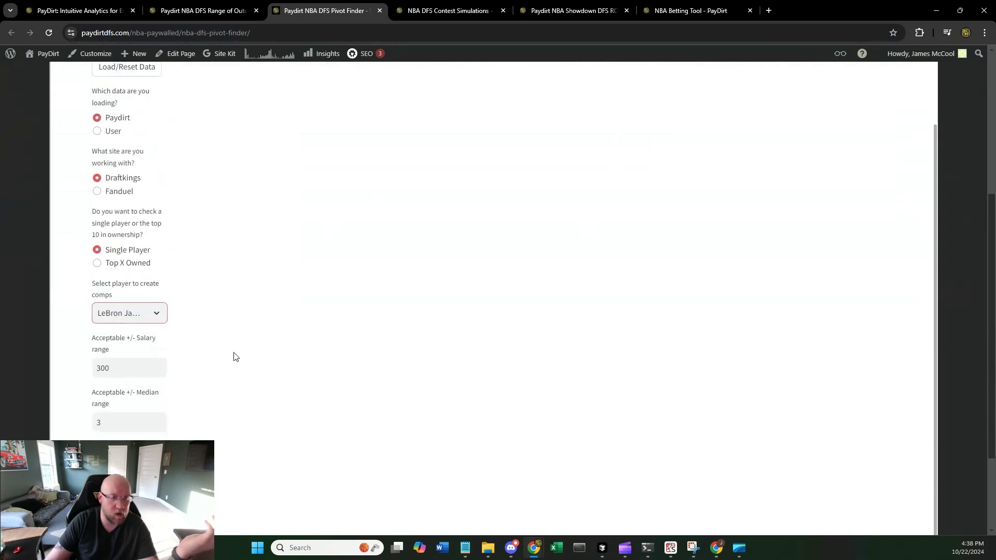
Step: Set the salary range to 500 and the median range to 5
{"action": "scroll", "coordinate": [221, 331], "scroll_direction": "down", "scroll_amount": 2}
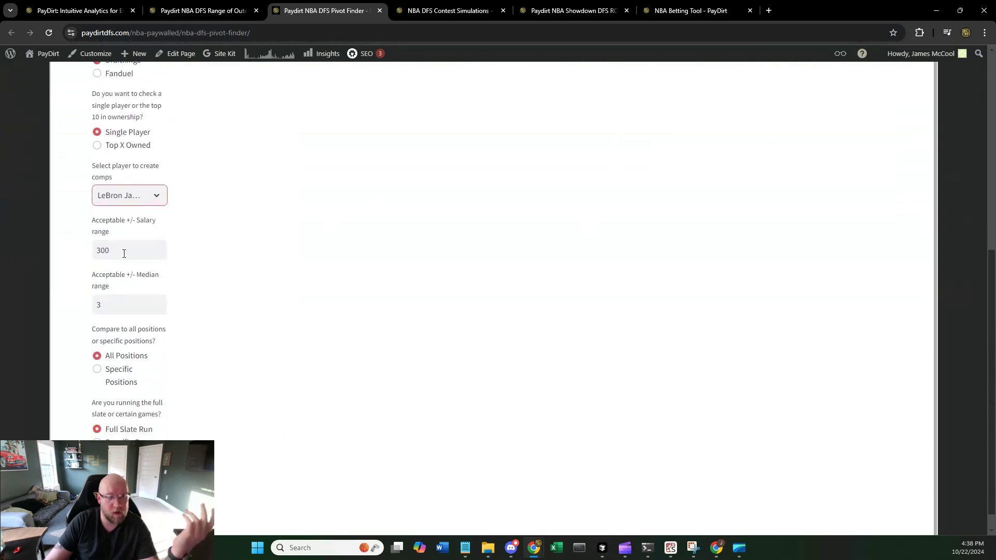
{"action": "double_click", "coordinate": [123, 253]}
{"action": "type", "text": "500"}
{"action": "key", "text": "Return"}
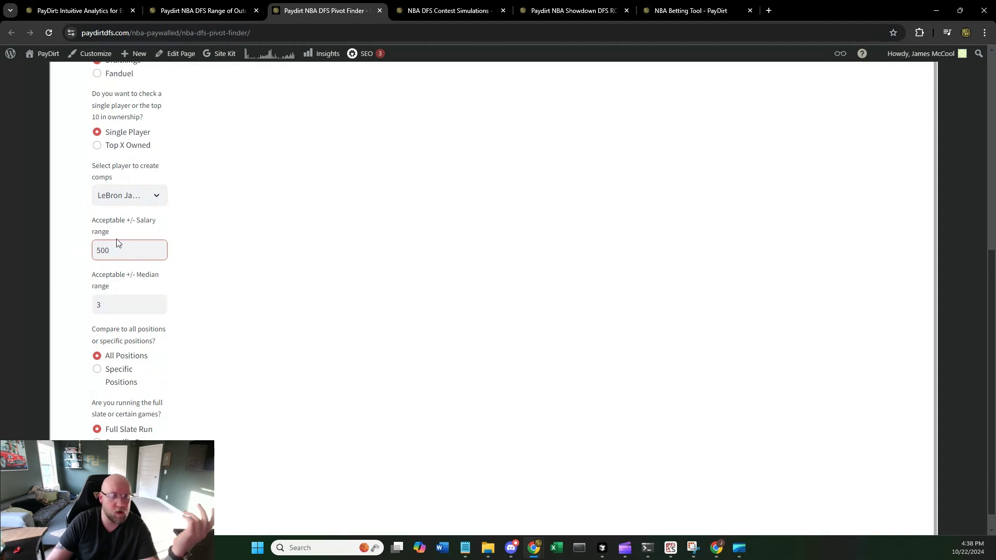
{"action": "double_click", "coordinate": [92, 300]}
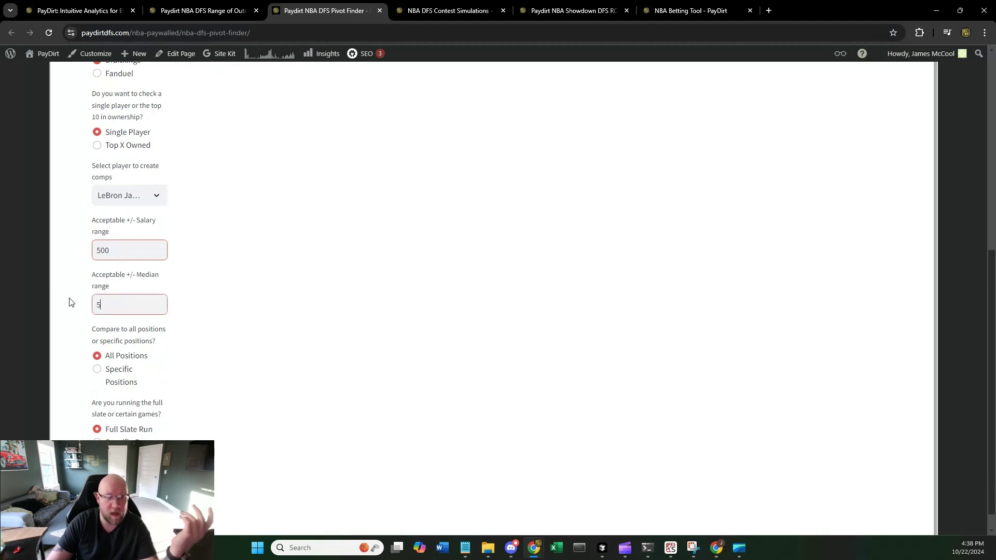
Step: Simulate pivots for LeBron James, returning Anthony Edwards and Jayson Tatum
{"action": "scroll", "coordinate": [271, 280], "scroll_direction": "up", "scroll_amount": 2}
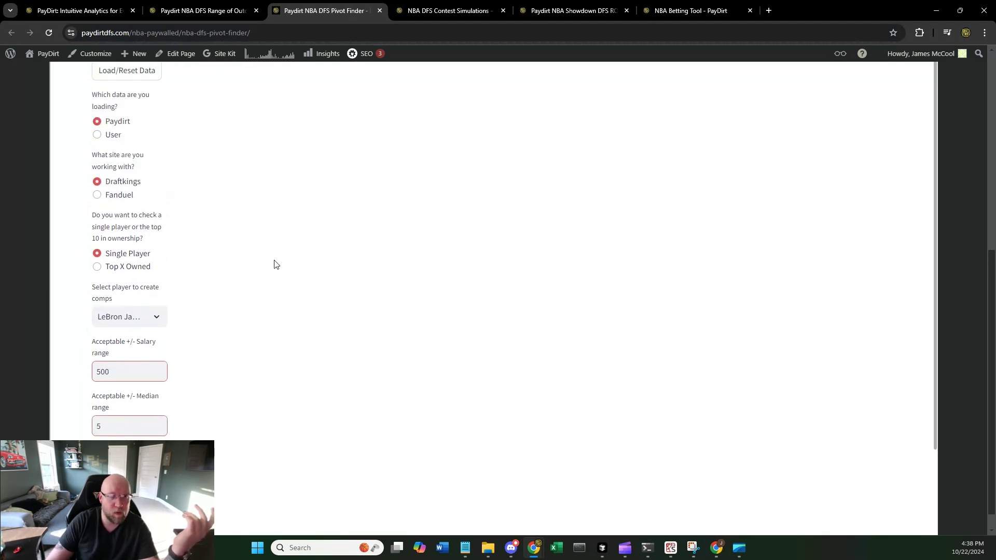
{"action": "scroll", "coordinate": [312, 231], "scroll_direction": "up", "scroll_amount": 1}
{"action": "scroll", "coordinate": [311, 202], "scroll_direction": "up", "scroll_amount": 1}
{"action": "left_click", "coordinate": [240, 147]}
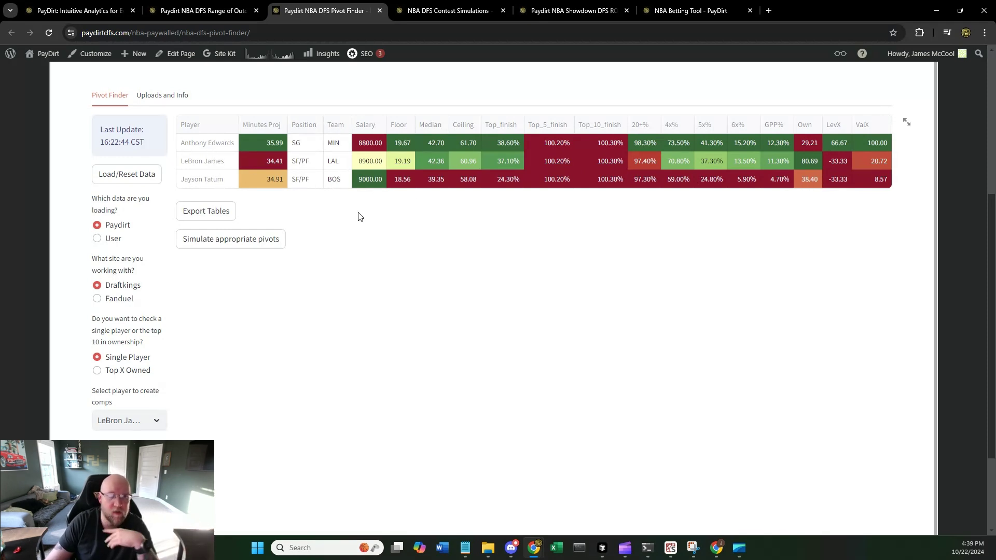
{"action": "scroll", "coordinate": [381, 236], "scroll_direction": "down", "scroll_amount": 1}
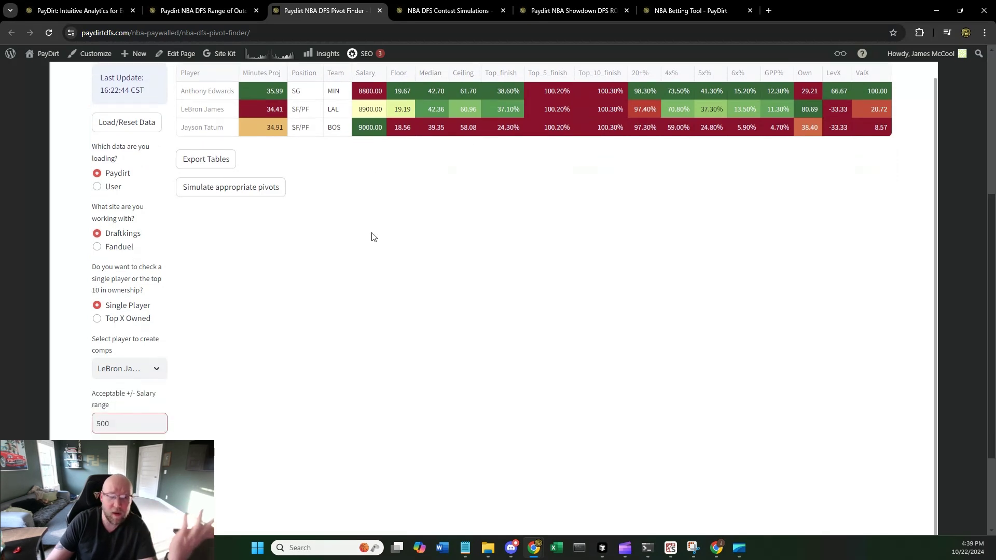
{"action": "scroll", "coordinate": [218, 275], "scroll_direction": "down", "scroll_amount": 1}
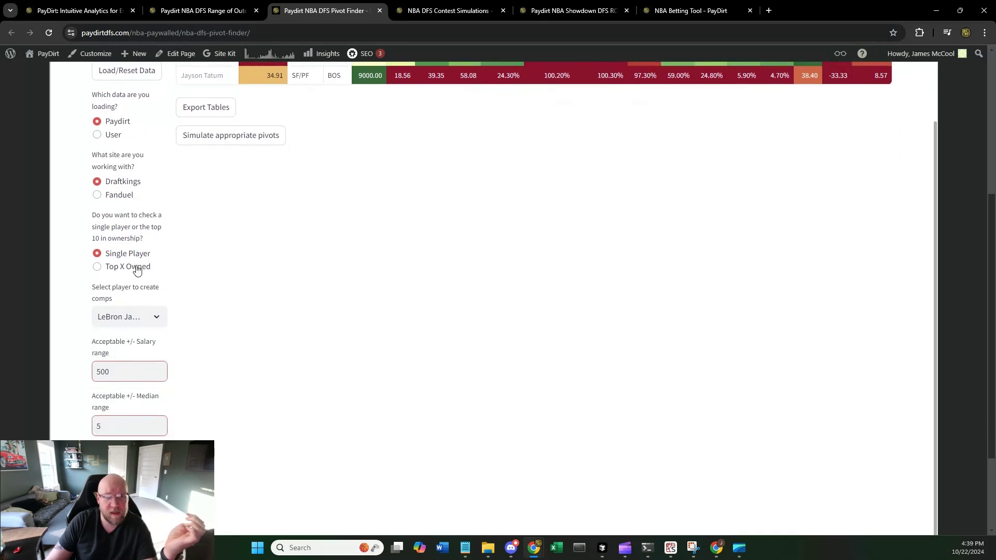
Step: Switch to Top X Owned with 5 players and simulate pivots for the most-owned players
{"action": "left_click", "coordinate": [134, 267]}
{"action": "scroll", "coordinate": [437, 293], "scroll_direction": "up", "scroll_amount": 2}
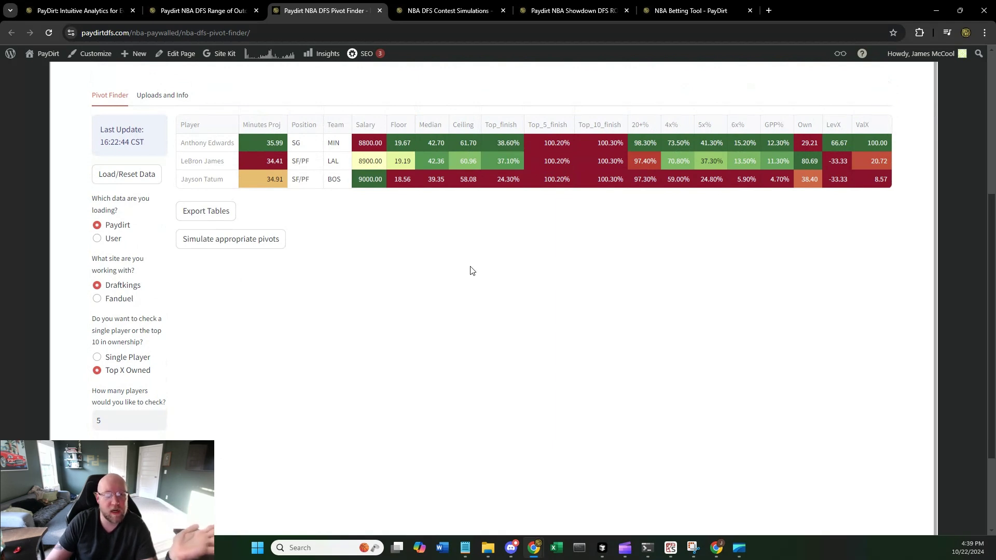
{"action": "scroll", "coordinate": [471, 270], "scroll_direction": "down", "scroll_amount": 2}
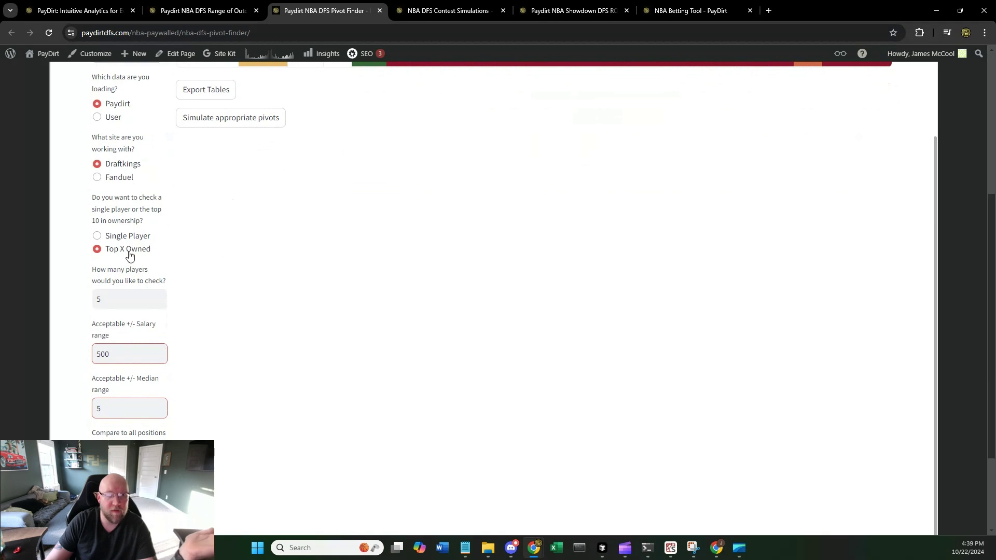
{"action": "scroll", "coordinate": [253, 296], "scroll_direction": "up", "scroll_amount": 2}
{"action": "left_click", "coordinate": [243, 231]}
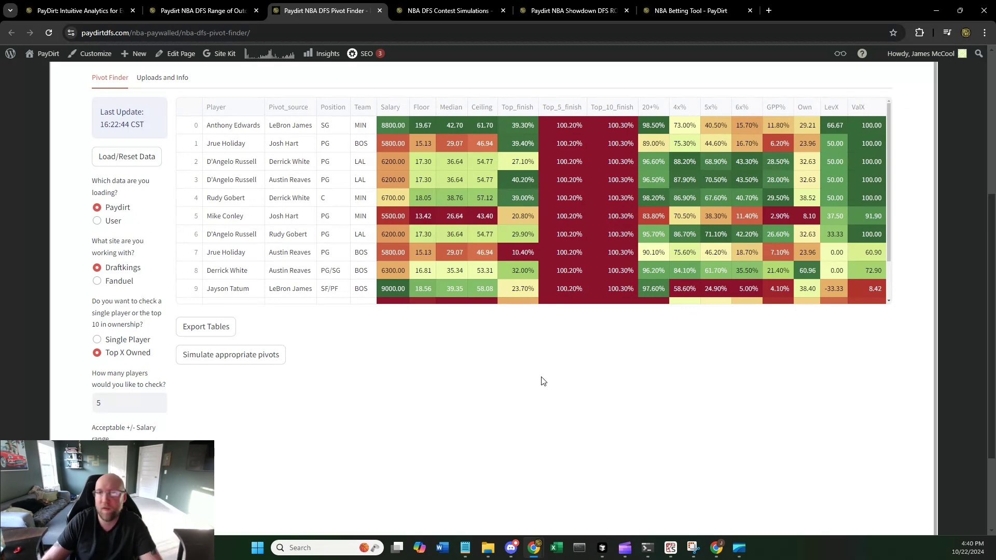
{"action": "scroll", "coordinate": [543, 381], "scroll_direction": "up", "scroll_amount": 1}
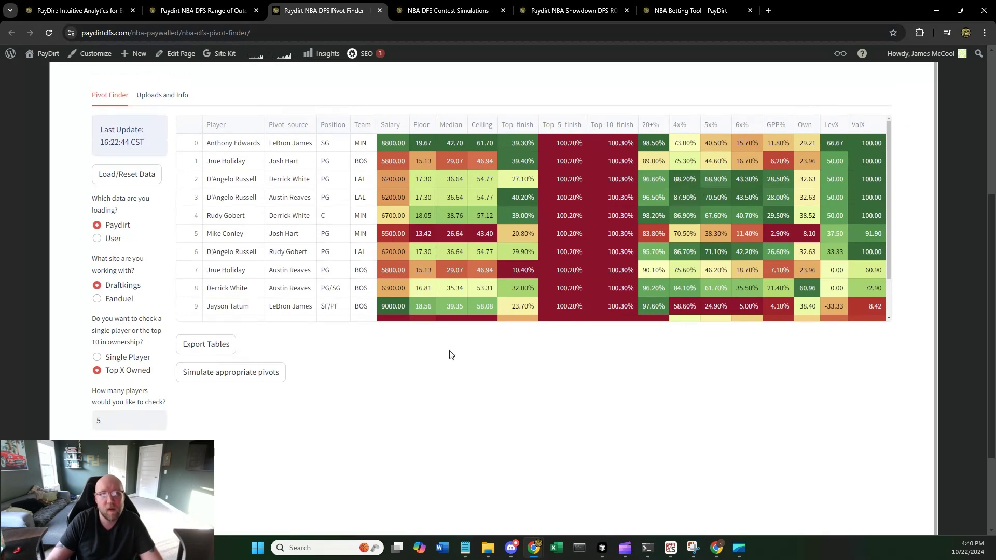
Step: Run the contest sim for a small, very sharp DraftKings main-slate contest
{"action": "left_click", "coordinate": [473, 13]}
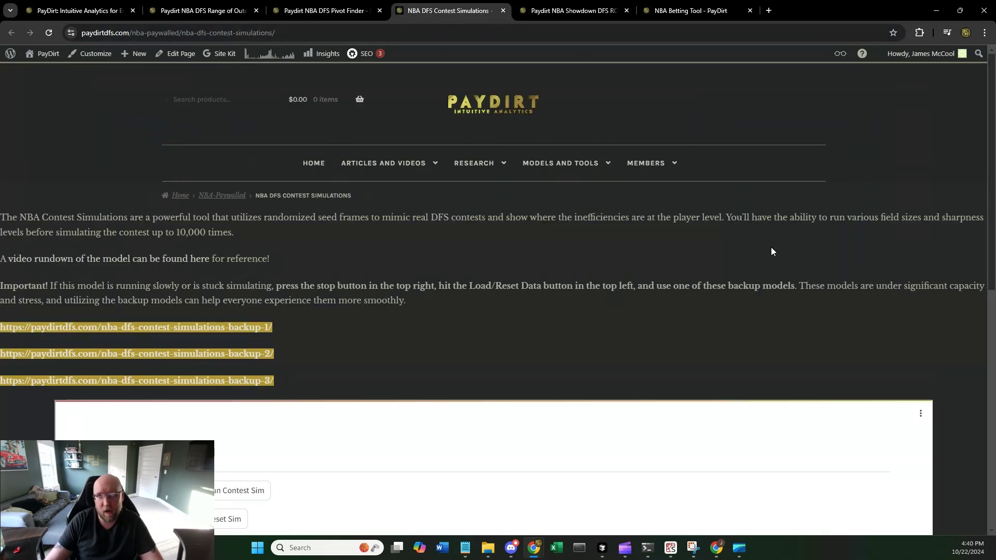
{"action": "scroll", "coordinate": [866, 269], "scroll_direction": "down", "scroll_amount": 6}
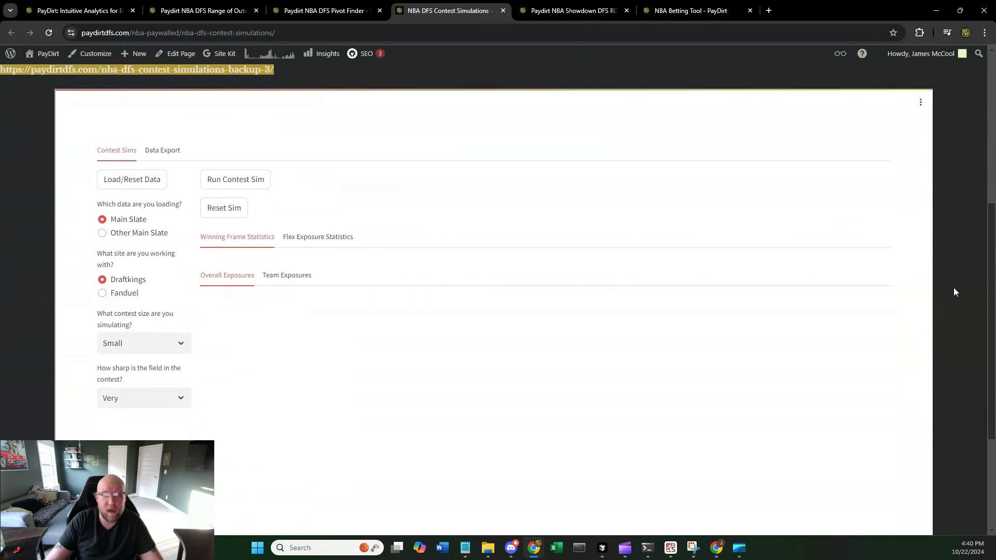
{"action": "scroll", "coordinate": [954, 292], "scroll_direction": "down", "scroll_amount": 1}
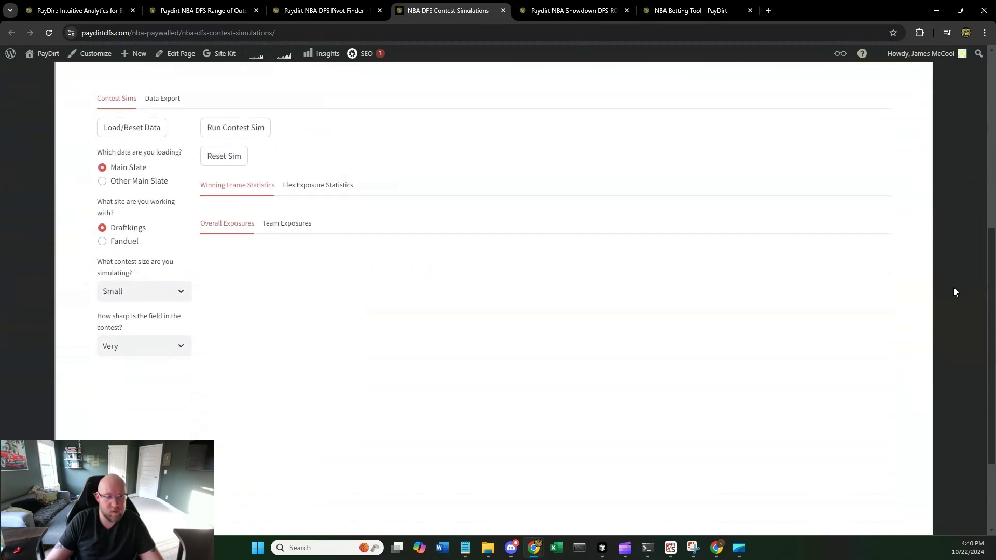
{"action": "left_click", "coordinate": [226, 136]}
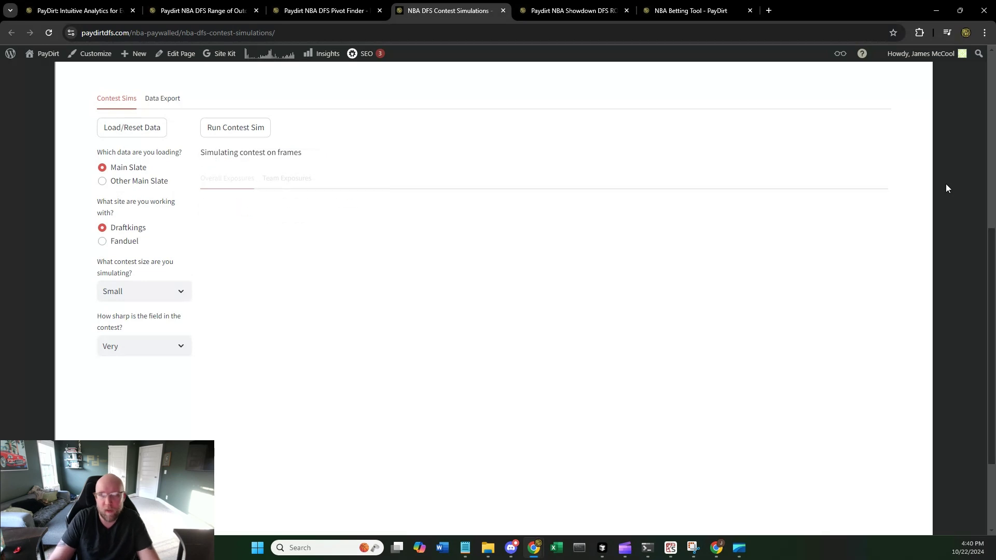
{"action": "scroll", "coordinate": [918, 249], "scroll_direction": "down", "scroll_amount": 1}
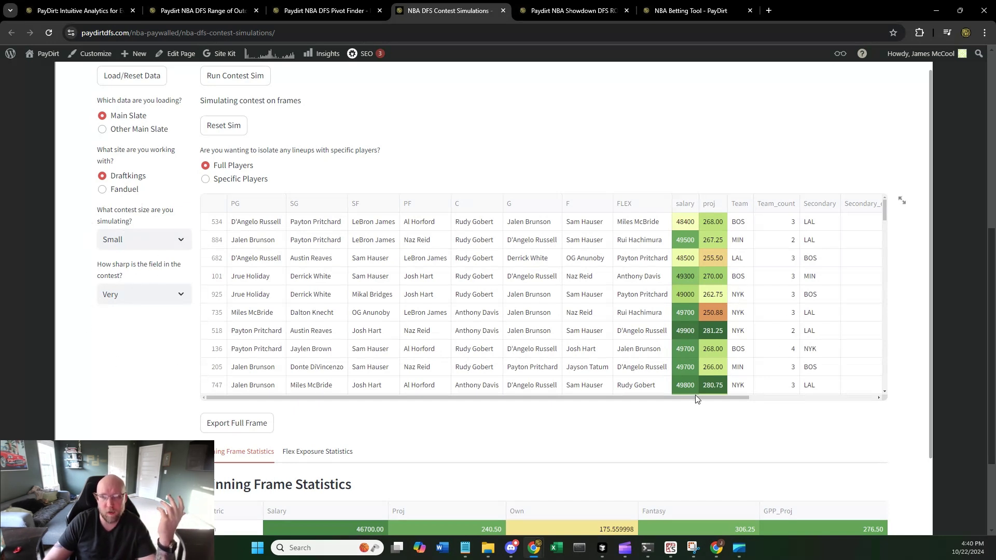
{"action": "mouse_move", "coordinate": [697, 399]}
{"action": "left_mouse_down"}
{"action": "mouse_move", "coordinate": [843, 401]}
{"action": "mouse_move", "coordinate": [716, 399]}
{"action": "left_mouse_up"}
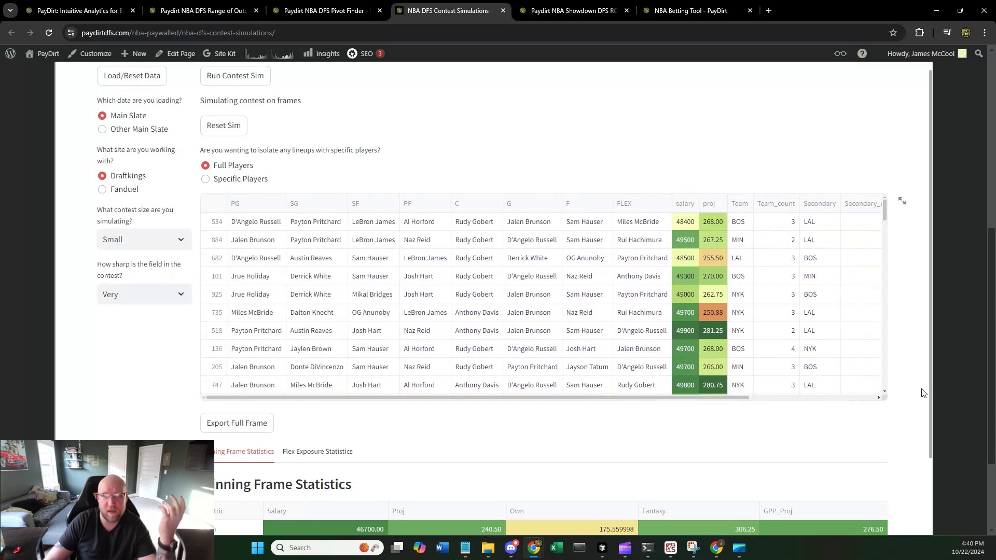
{"action": "scroll", "coordinate": [919, 391], "scroll_direction": "down", "scroll_amount": 3}
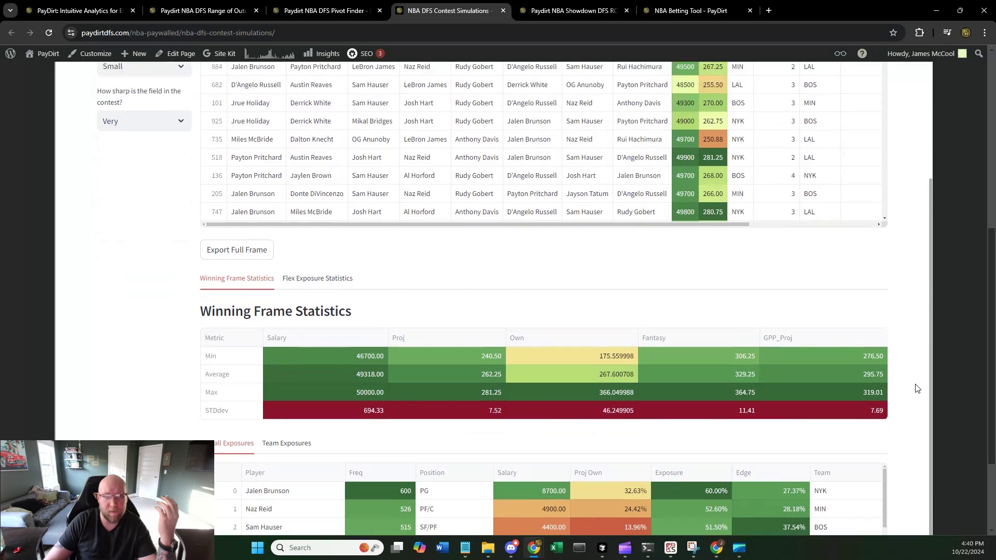
{"action": "scroll", "coordinate": [916, 388], "scroll_direction": "up", "scroll_amount": 2}
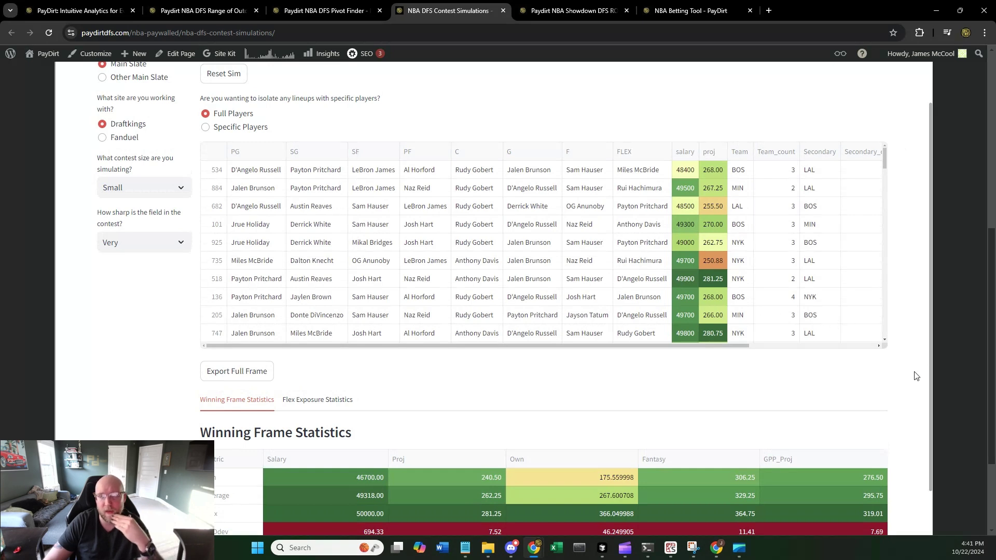
{"action": "scroll", "coordinate": [916, 376], "scroll_direction": "down", "scroll_amount": 2}
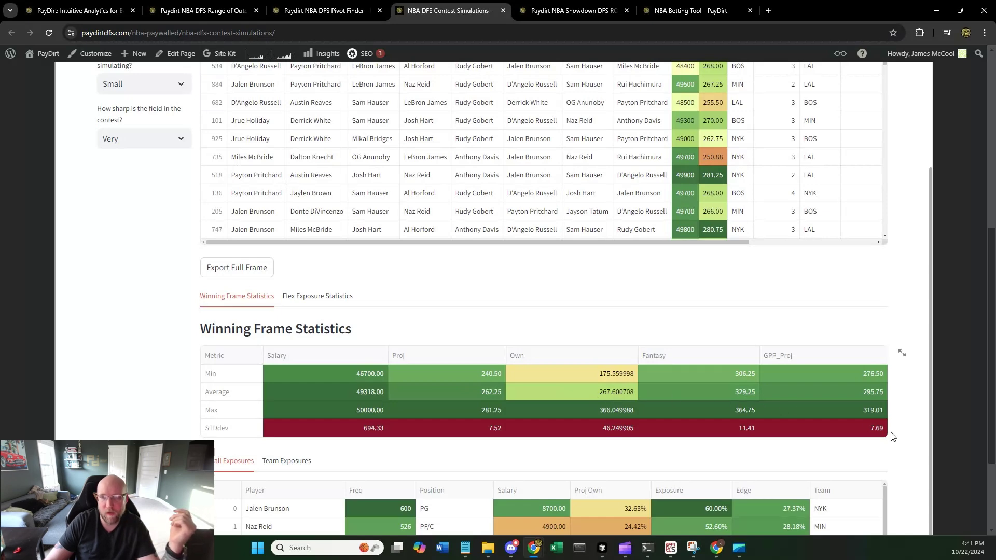
{"action": "scroll", "coordinate": [918, 444], "scroll_direction": "down", "scroll_amount": 3}
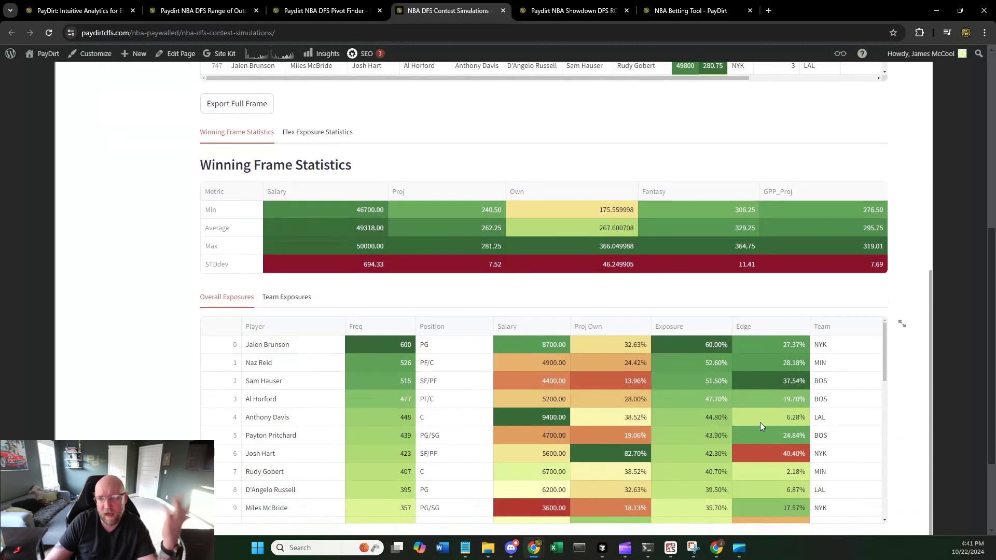
Step: Expand Overall Exposures to full screen and sort it by Edge, lowest first
{"action": "scroll", "coordinate": [907, 430], "scroll_direction": "down", "scroll_amount": 1}
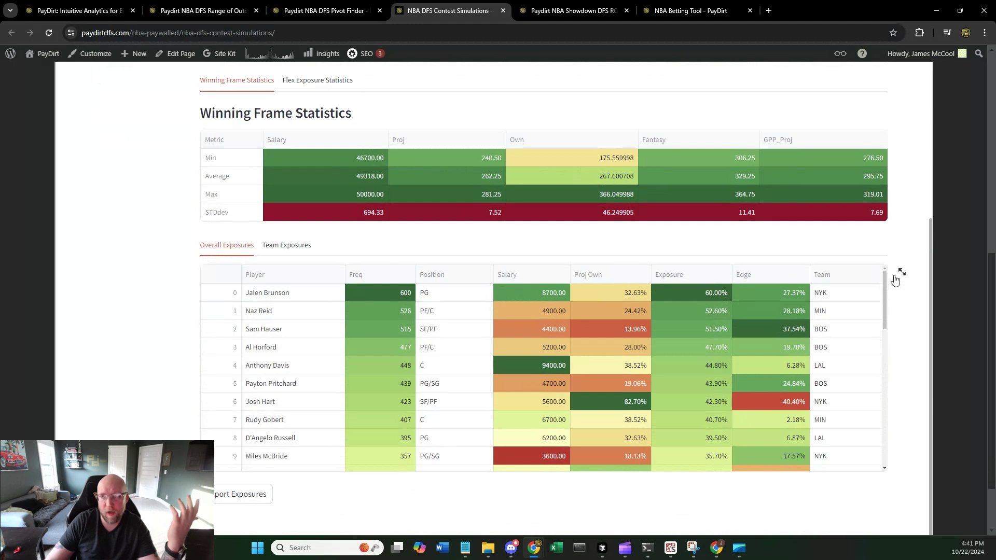
{"action": "left_click", "coordinate": [903, 272]}
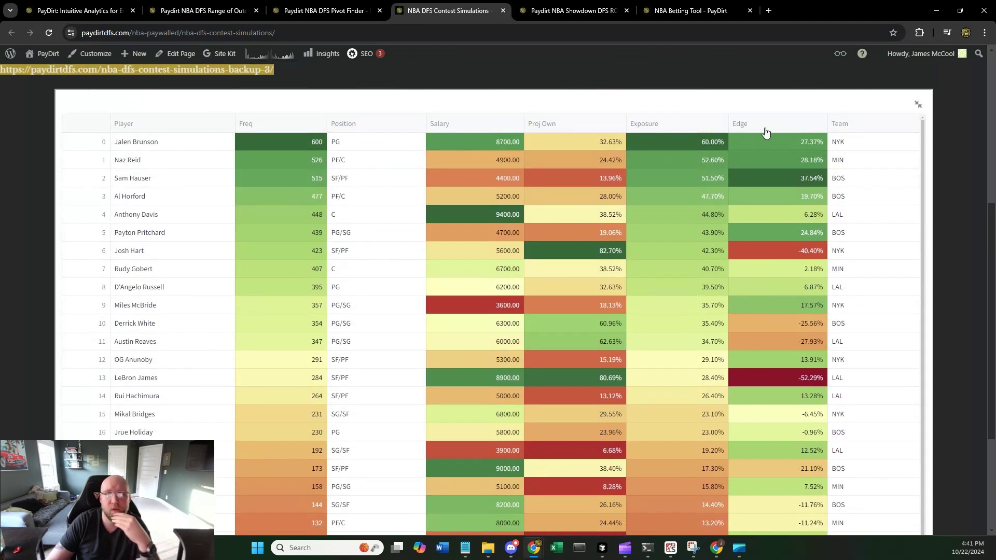
{"action": "left_click", "coordinate": [766, 133]}
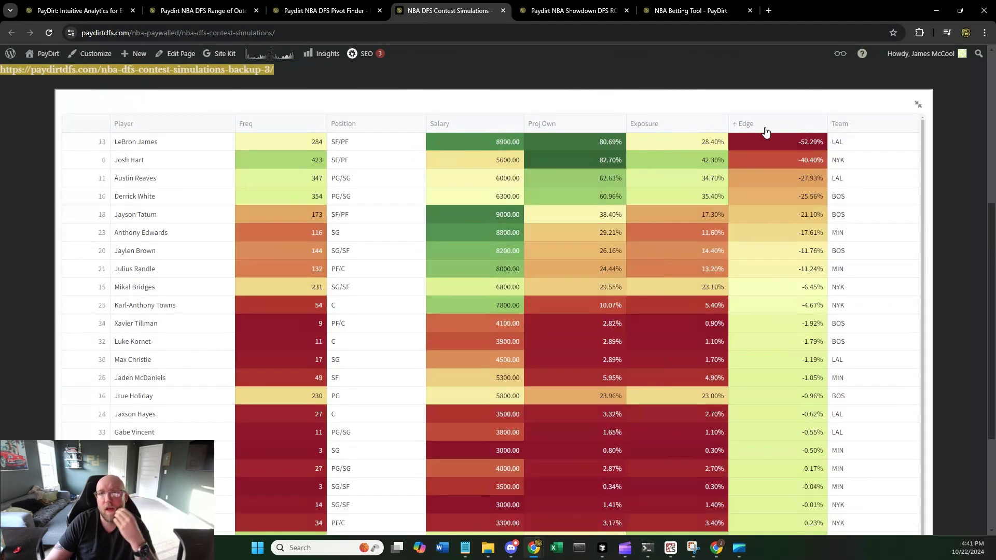
{"action": "left_click", "coordinate": [766, 134]}
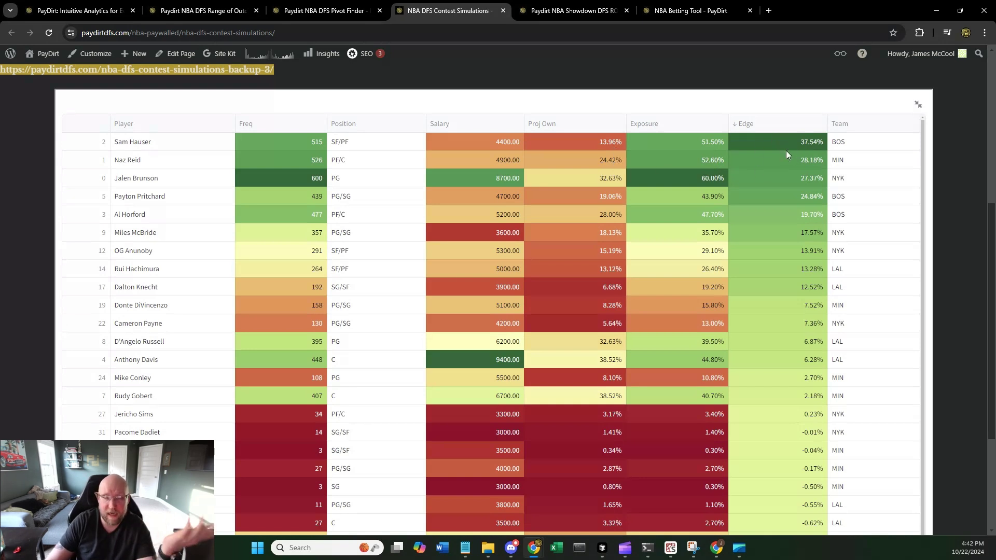
{"action": "left_click", "coordinate": [783, 128]}
{"action": "left_click", "coordinate": [784, 126]}
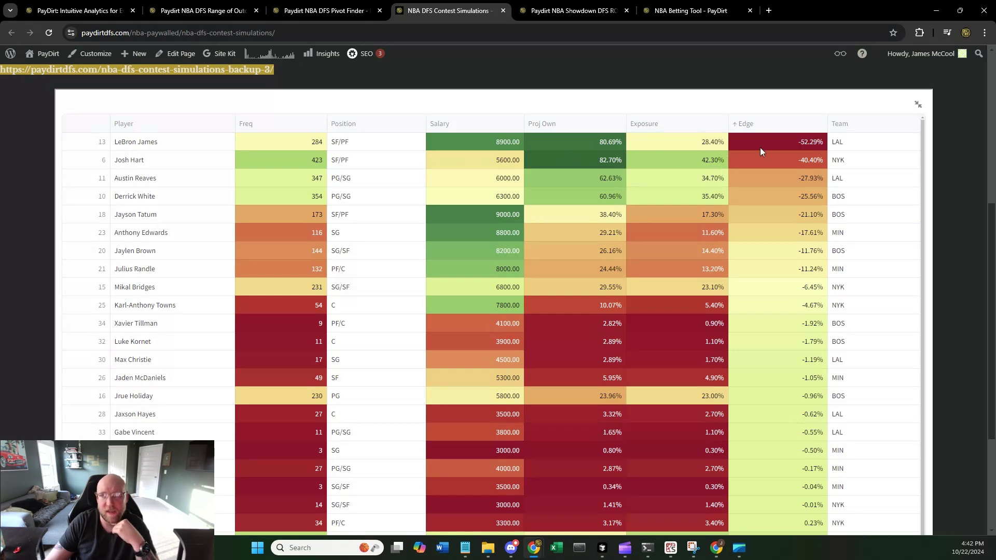
Step: Sort the exposures by Edge highest first, led by Sam Hauser at 37.54%
{"action": "left_click", "coordinate": [773, 129]}
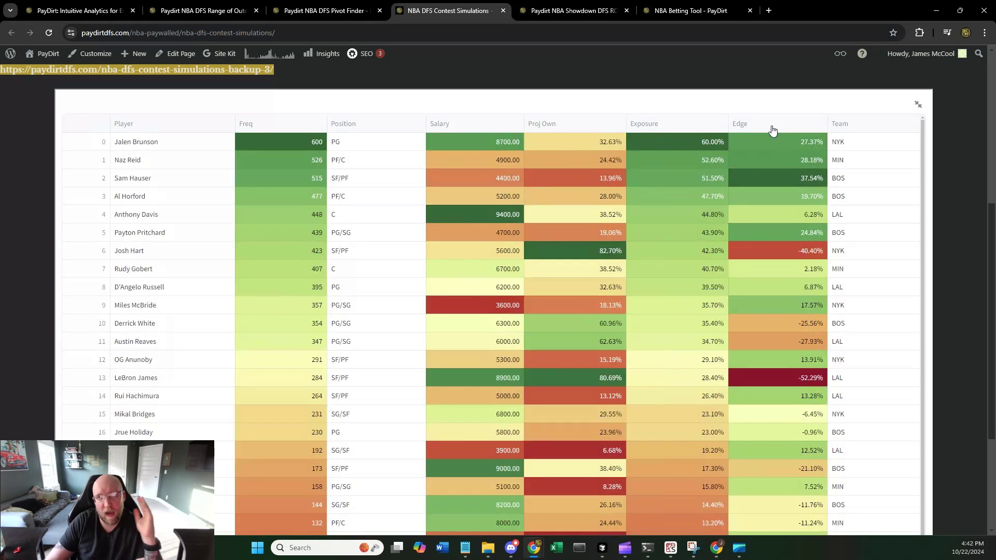
{"action": "left_click", "coordinate": [773, 129]}
{"action": "left_click", "coordinate": [772, 130]}
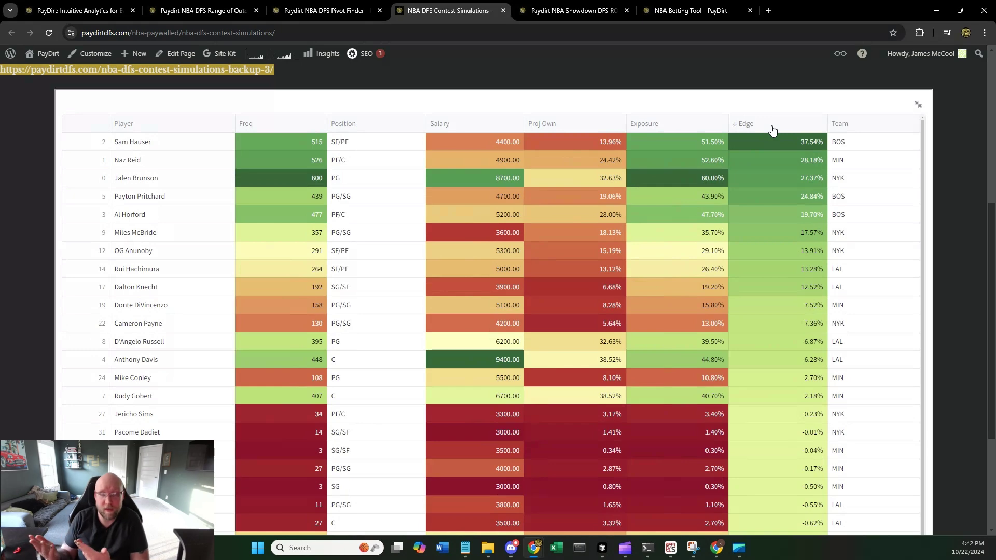
{"action": "left_click", "coordinate": [772, 130]}
{"action": "left_click", "coordinate": [772, 130]}
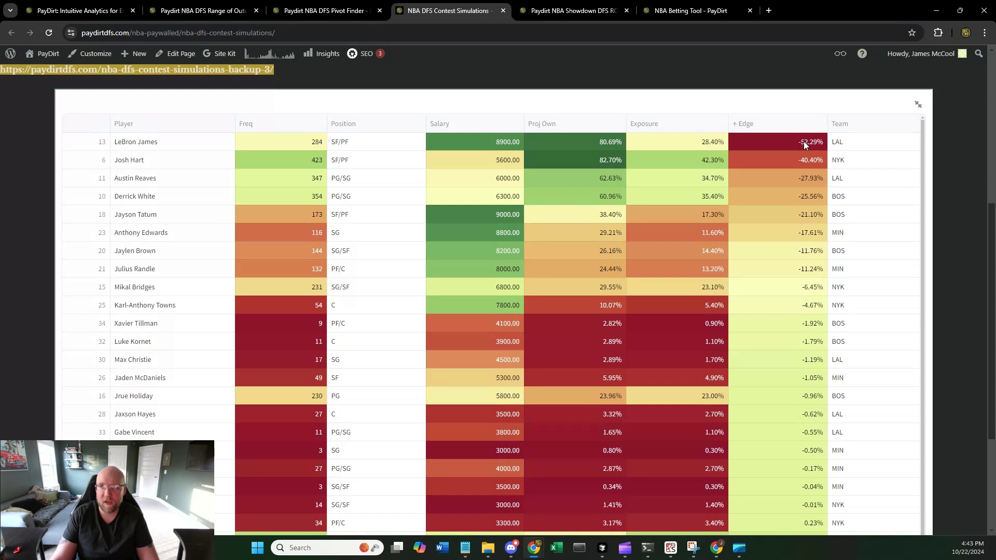
{"action": "left_click", "coordinate": [795, 129]}
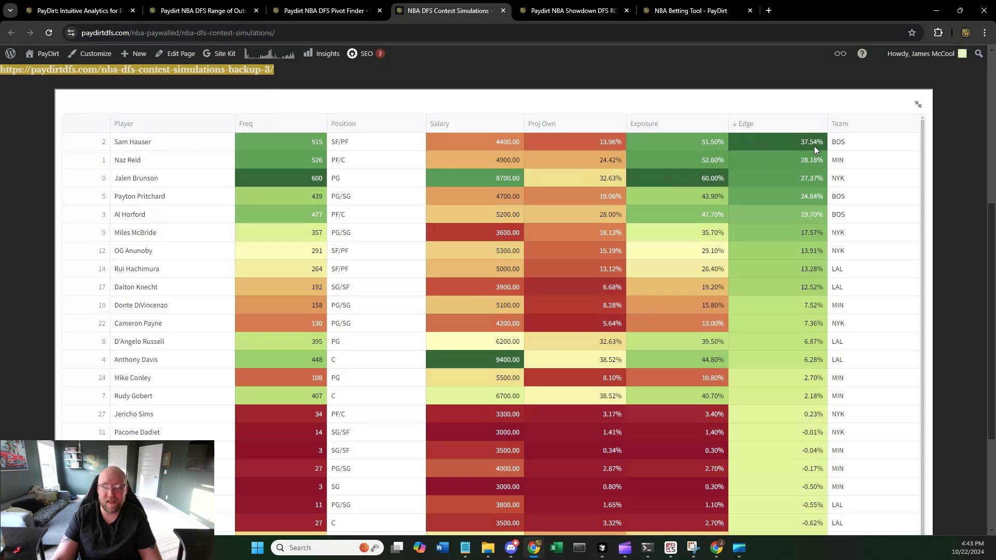
{"action": "left_click", "coordinate": [784, 133]}
{"action": "left_click", "coordinate": [785, 134]}
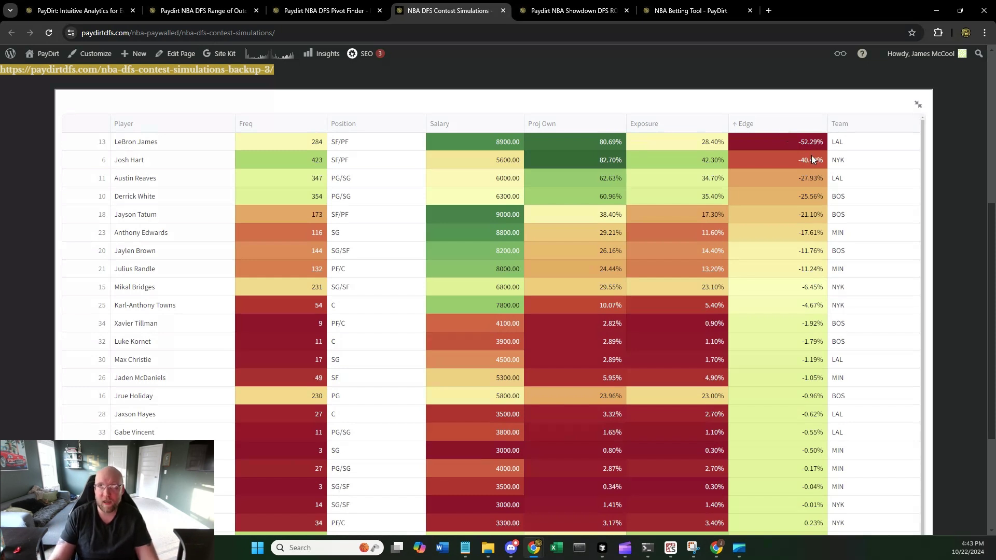
{"action": "left_click", "coordinate": [772, 126]}
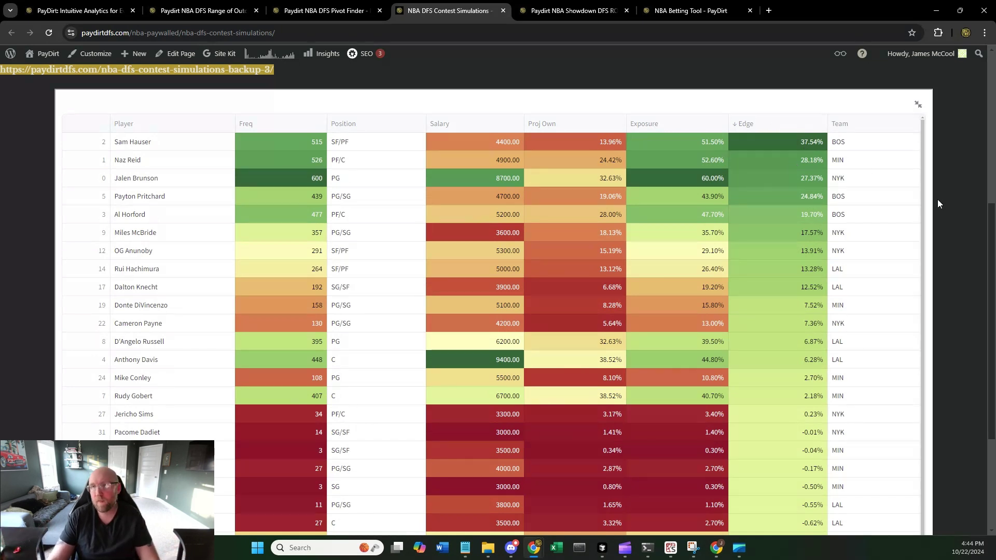
Step: Exit full-screen so the exposures table returns to normal size on the page
{"action": "left_click", "coordinate": [918, 104]}
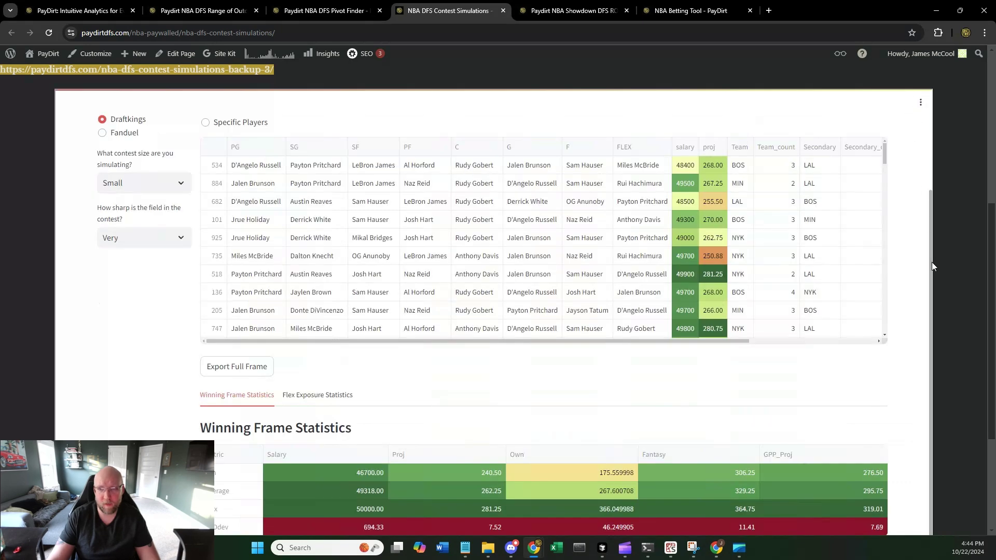
{"action": "scroll", "coordinate": [924, 294], "scroll_direction": "down", "scroll_amount": 3}
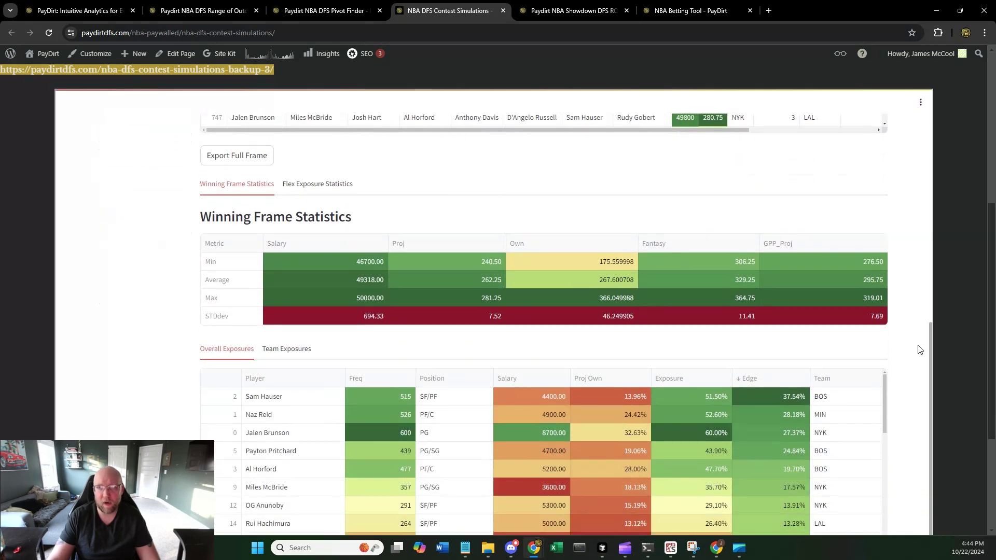
{"action": "scroll", "coordinate": [923, 322], "scroll_direction": "down", "scroll_amount": 2}
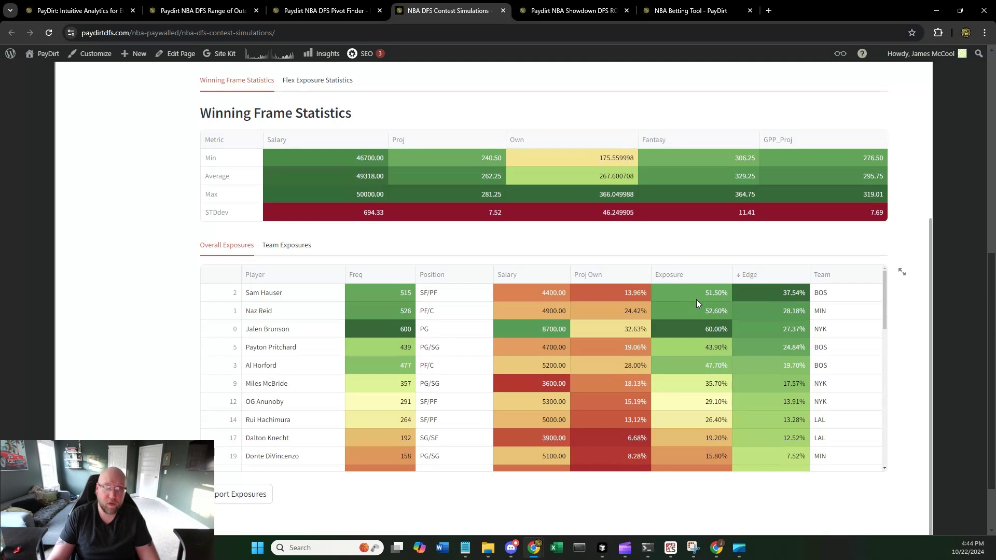
Step: Re-sort exposures, ending on Exposure highest first with Jalen Brunson at 60.00%
{"action": "left_click", "coordinate": [693, 275]}
{"action": "left_click", "coordinate": [694, 275]}
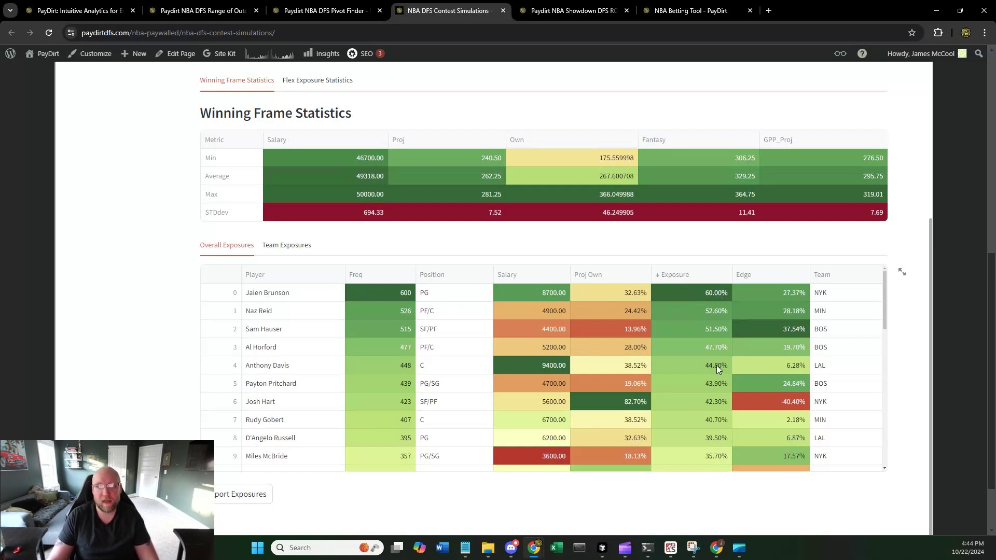
{"action": "left_click", "coordinate": [687, 282]}
{"action": "left_click", "coordinate": [767, 283]}
{"action": "left_click", "coordinate": [767, 283]}
{"action": "left_click", "coordinate": [766, 282]}
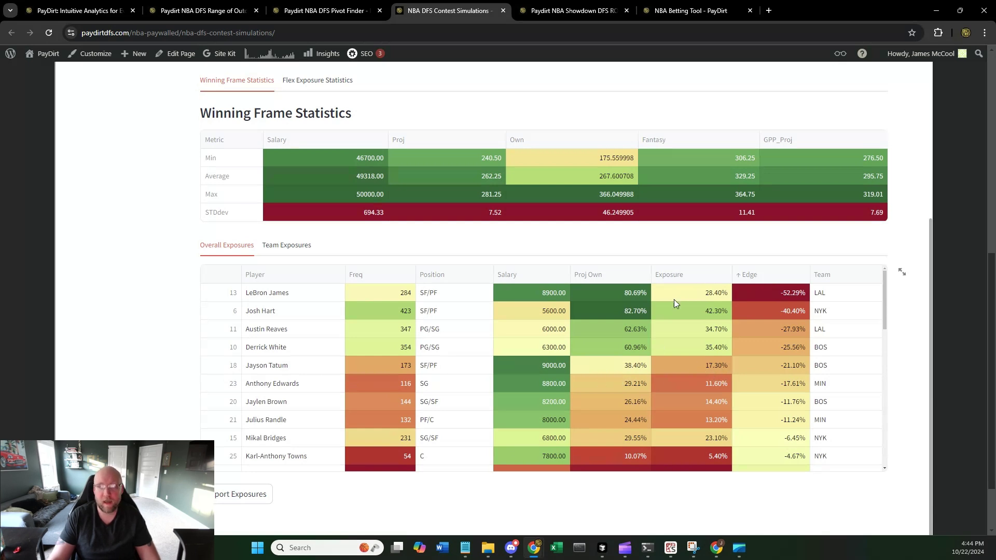
{"action": "left_click", "coordinate": [683, 280]}
{"action": "left_click", "coordinate": [683, 280]}
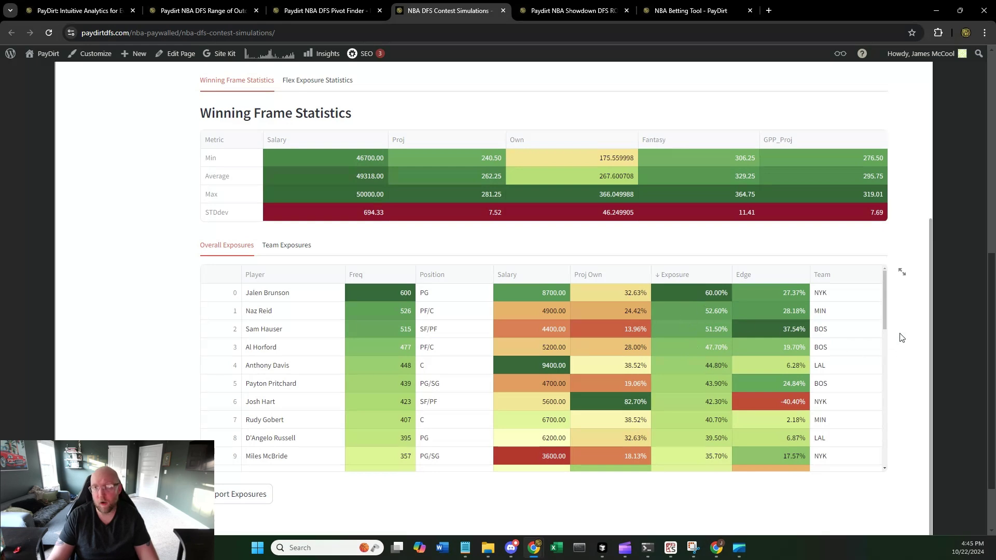
{"action": "scroll", "coordinate": [920, 322], "scroll_direction": "up", "scroll_amount": 7}
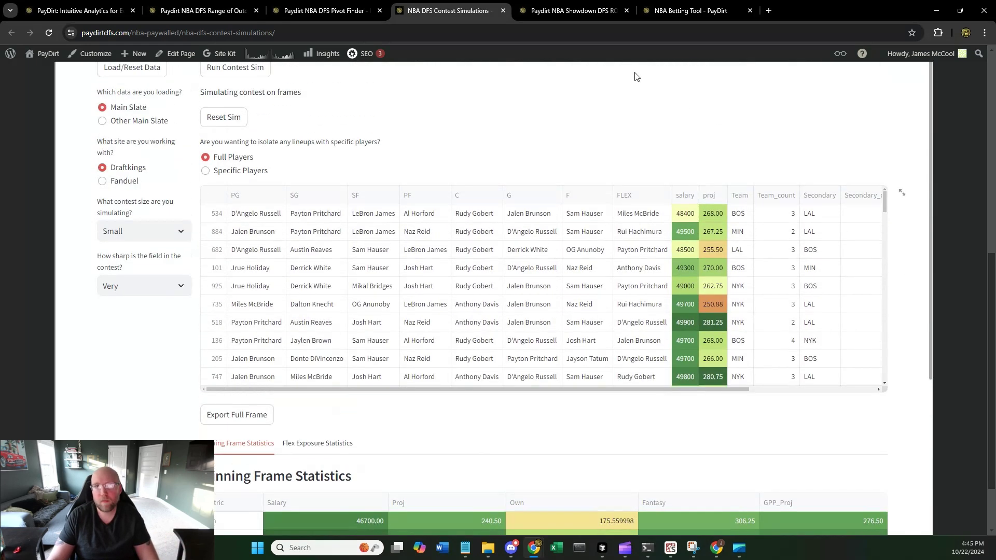
Step: On the NBA Showdown optimizer, expand the range-of-outcomes table to fullscreen and restore it
{"action": "left_click", "coordinate": [580, 11]}
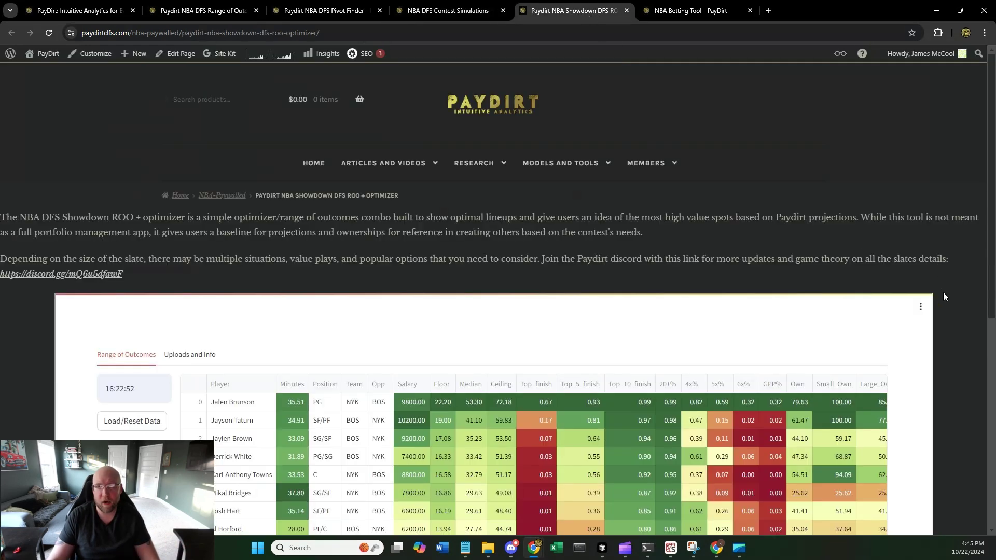
{"action": "scroll", "coordinate": [944, 297], "scroll_direction": "down", "scroll_amount": 5}
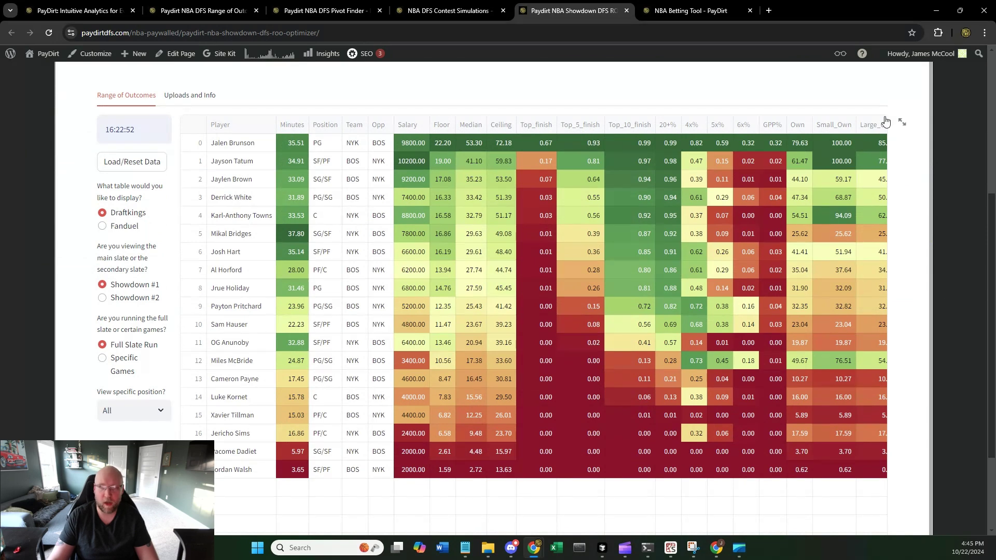
{"action": "left_click", "coordinate": [903, 122]}
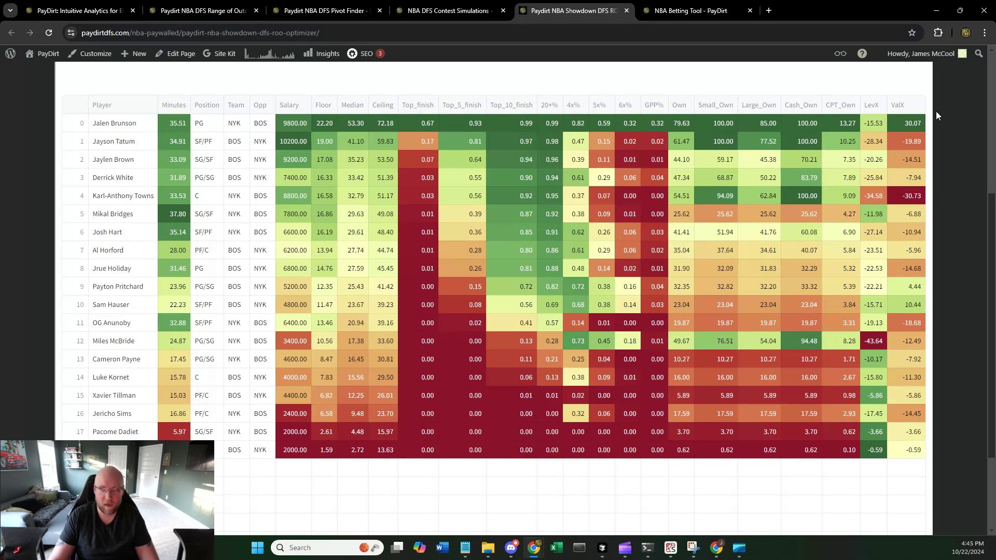
{"action": "left_click", "coordinate": [918, 102]}
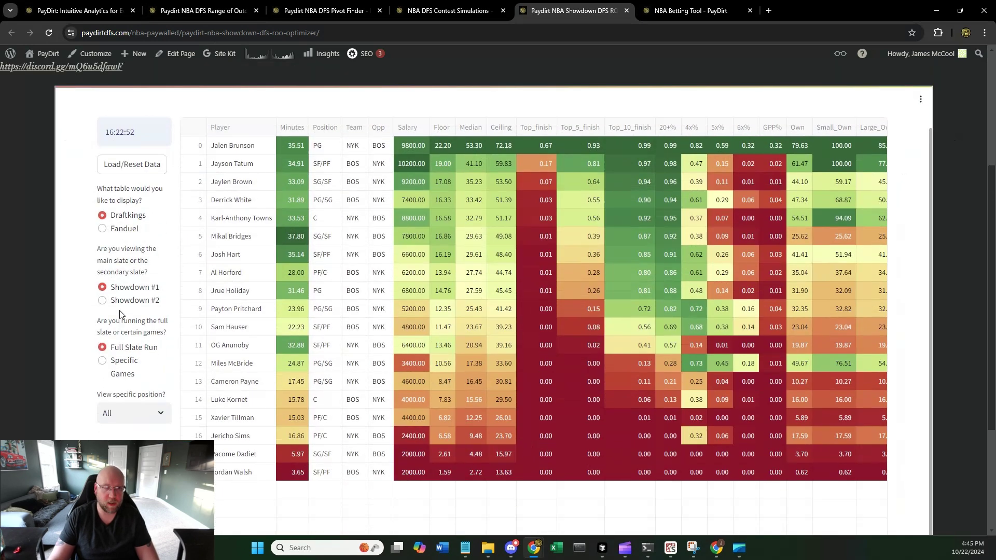
{"action": "scroll", "coordinate": [138, 291], "scroll_direction": "down", "scroll_amount": 1}
Step: Load the Showdown #2 slate (LAL vs MIN), then go to the NBA Betting Tool
{"action": "left_click", "coordinate": [130, 299]}
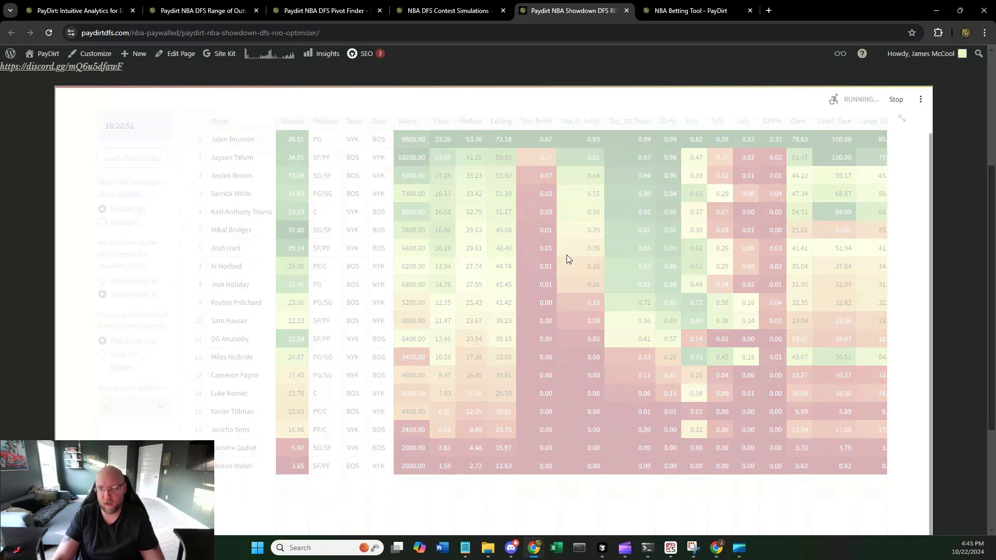
{"action": "scroll", "coordinate": [921, 268], "scroll_direction": "down", "scroll_amount": 1}
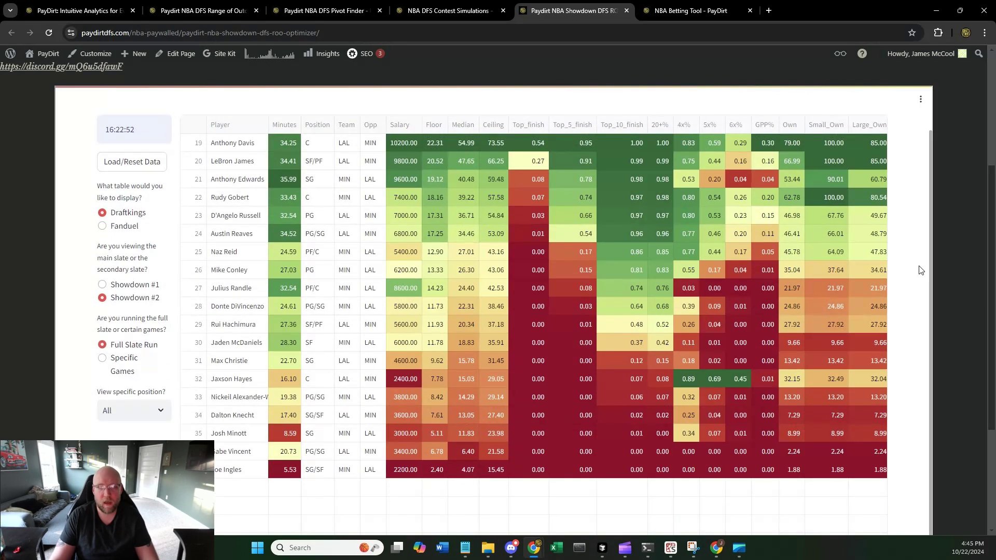
{"action": "scroll", "coordinate": [921, 269], "scroll_direction": "up", "scroll_amount": 1}
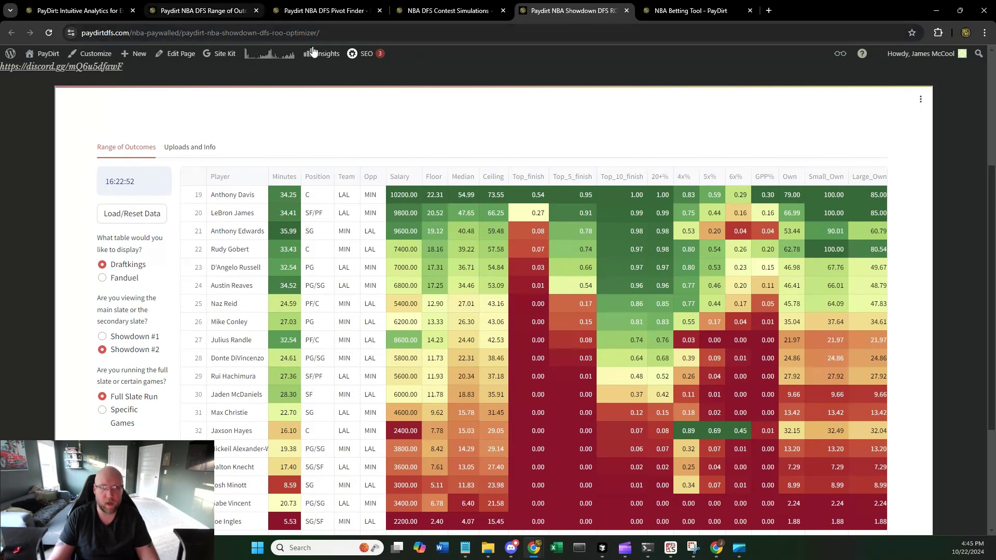
{"action": "left_click", "coordinate": [711, 10]}
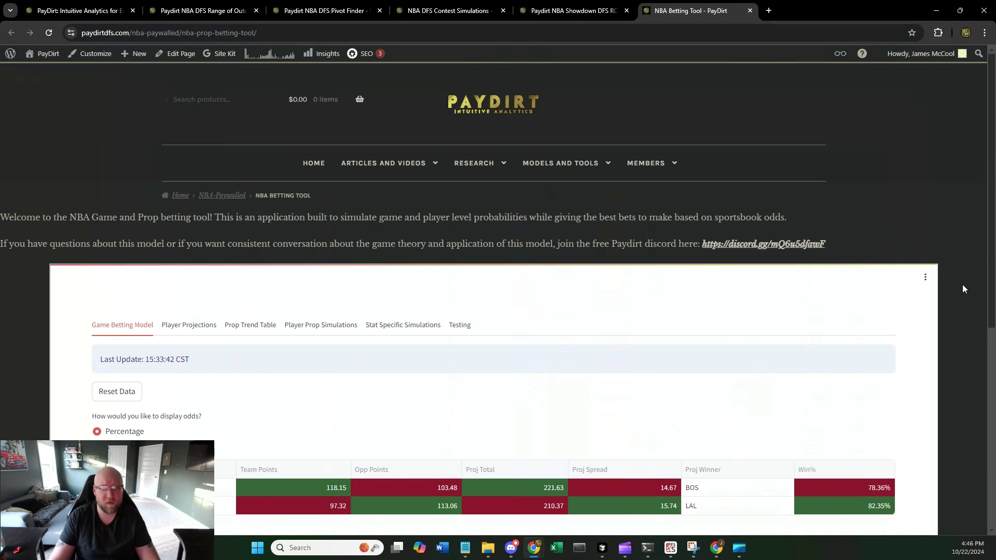
Step: Look over the Player Projections table, then the Prop Trend Table for points props
{"action": "scroll", "coordinate": [963, 284], "scroll_direction": "down", "scroll_amount": 3}
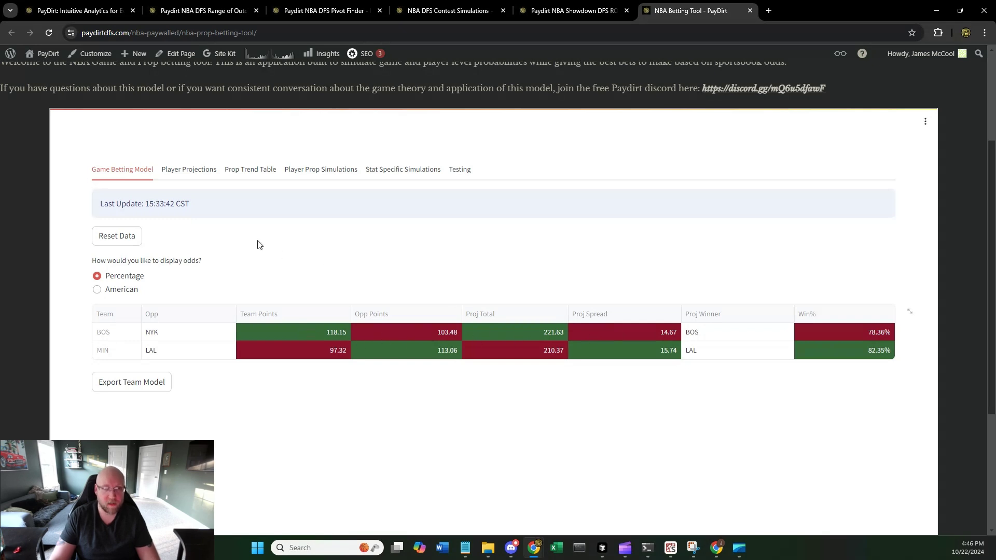
{"action": "left_click", "coordinate": [185, 169]}
{"action": "scroll", "coordinate": [429, 216], "scroll_direction": "down", "scroll_amount": 1}
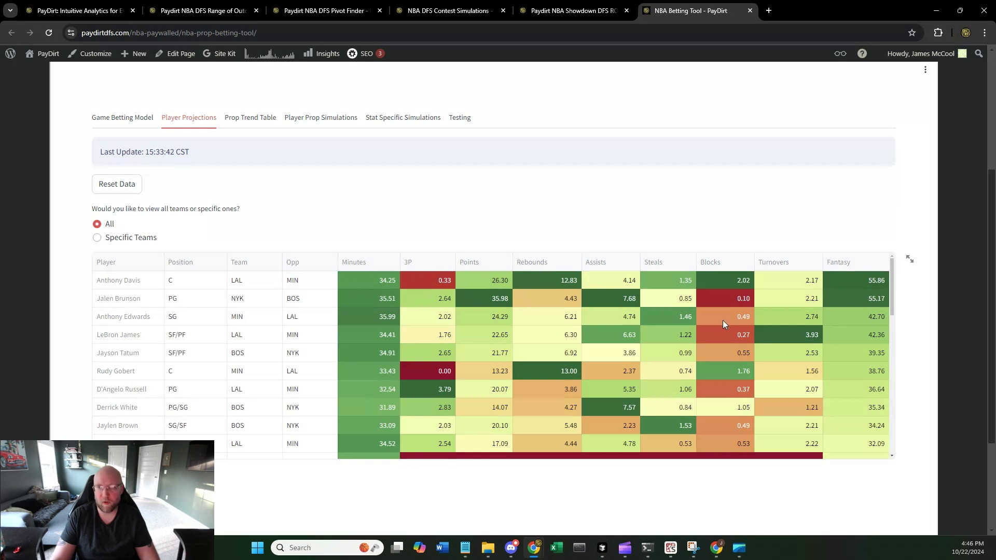
{"action": "left_click", "coordinate": [260, 118]}
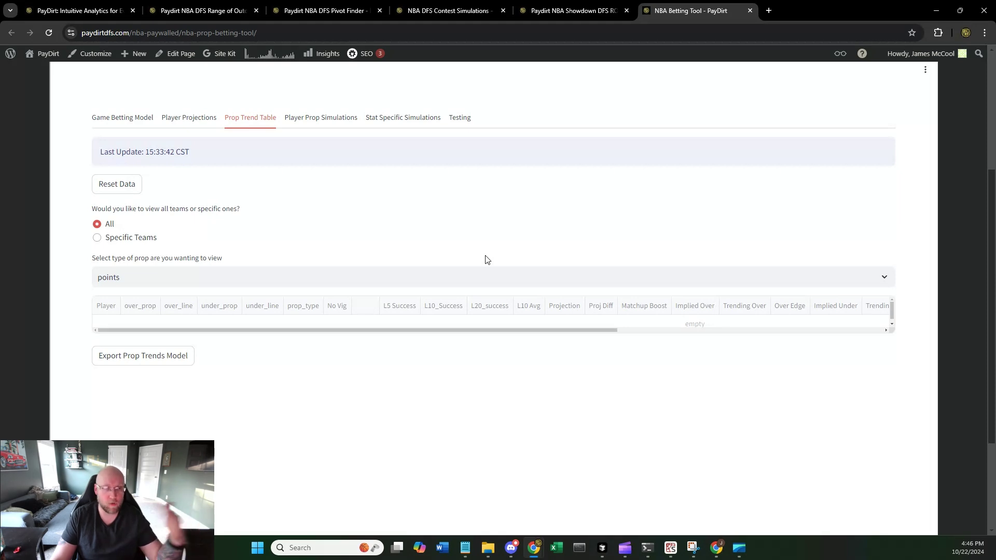
Step: Simulate Jayson Tatum's Over 20.50 points prop at -150: 21.72 mean, 58.96% beat rate, No Bet
{"action": "left_click", "coordinate": [336, 119]}
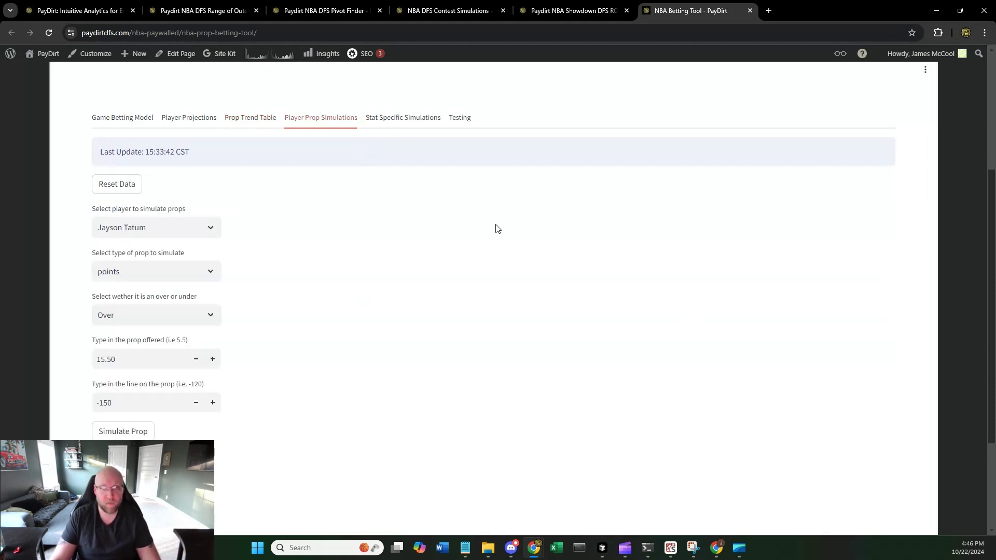
{"action": "scroll", "coordinate": [427, 347], "scroll_direction": "down", "scroll_amount": 1}
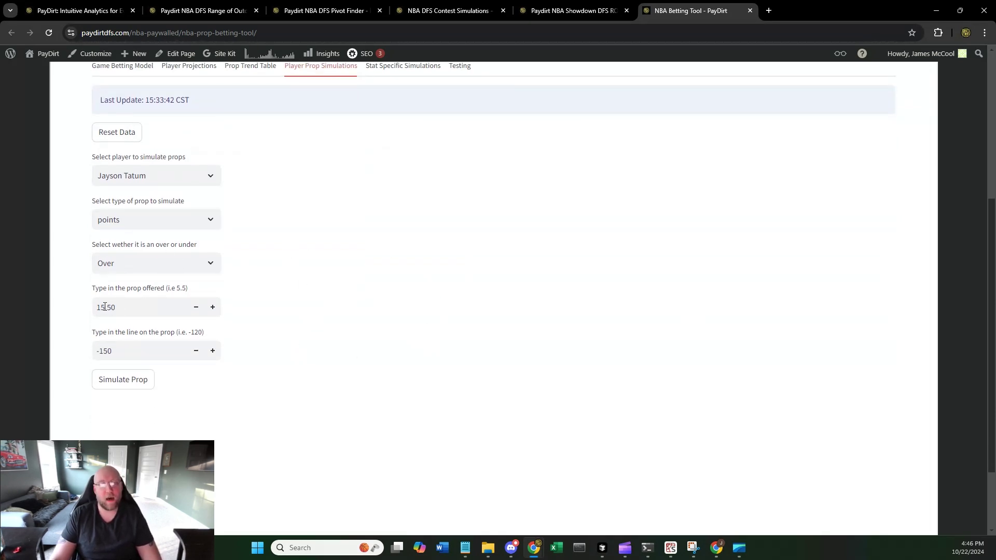
{"action": "left_click_drag", "start_coordinate": [105, 307], "coordinate": [98, 307]}
{"action": "type", "text": "20"}
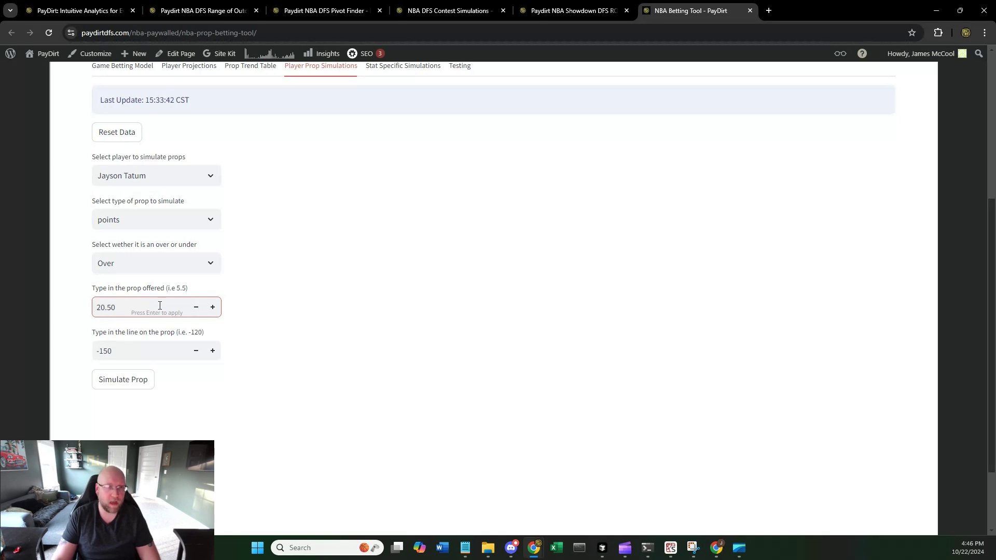
{"action": "left_click", "coordinate": [325, 321]}
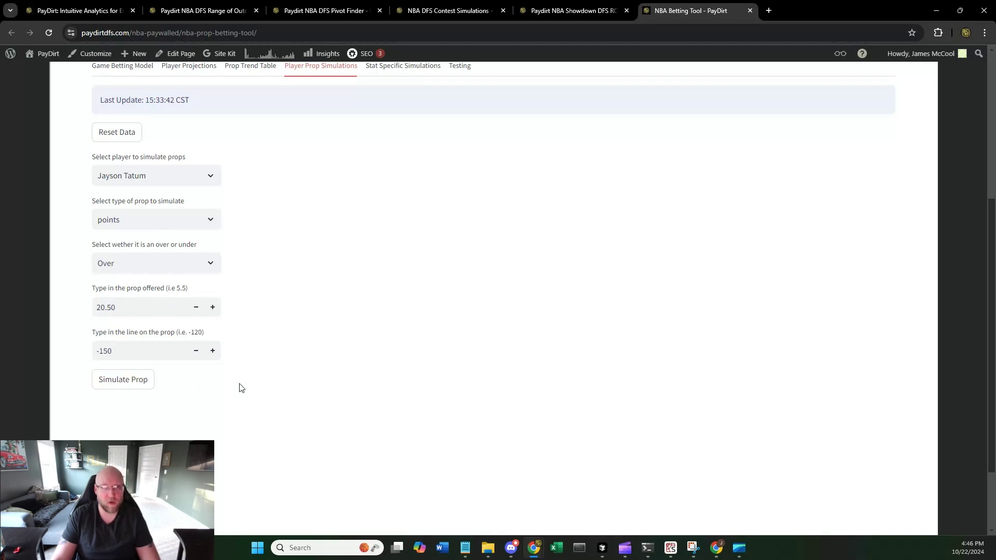
{"action": "scroll", "coordinate": [648, 447], "scroll_direction": "up", "scroll_amount": 1}
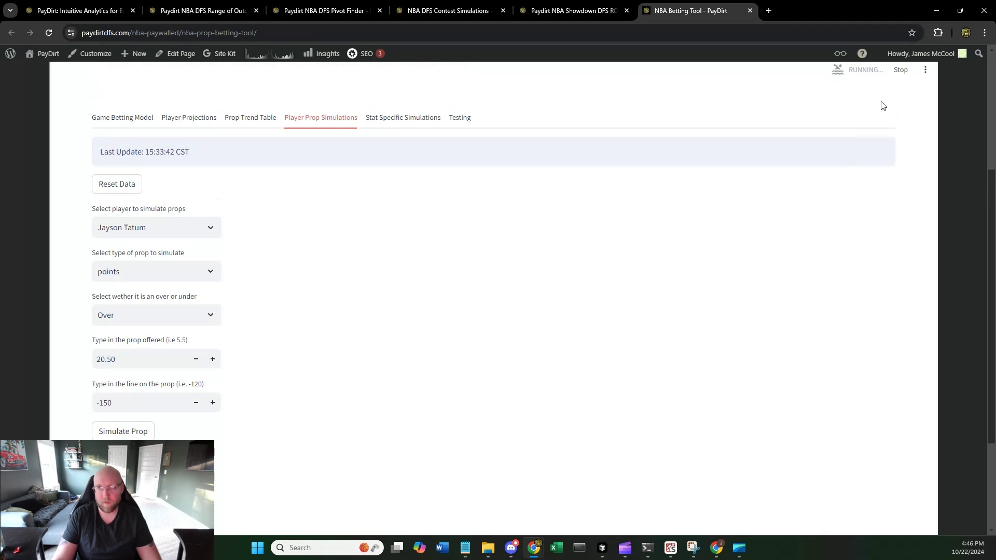
{"action": "scroll", "coordinate": [911, 396], "scroll_direction": "down", "scroll_amount": 1}
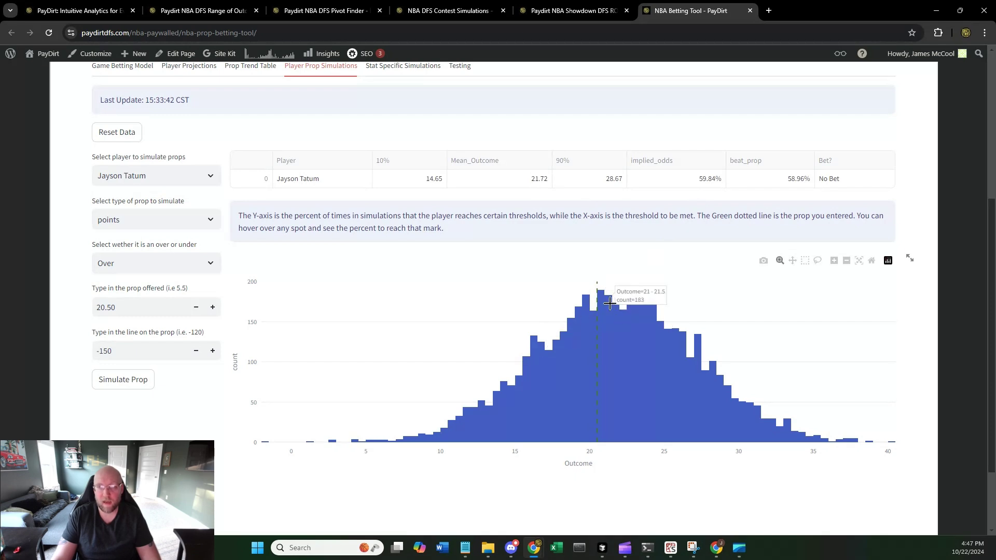
{"action": "mouse_move", "coordinate": [610, 298]}
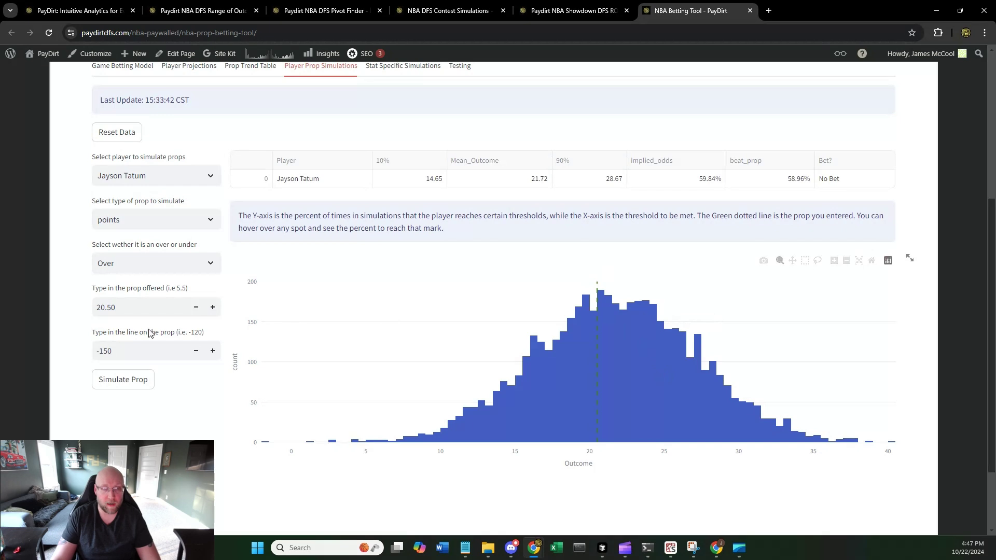
Step: Change Tatum's line from -150 to +150 and rerun, getting 60.12% beat rate and Bet
{"action": "left_click_drag", "start_coordinate": [123, 346], "coordinate": [85, 353]}
{"action": "type", "text": "150"}
{"action": "key", "text": "Return"}
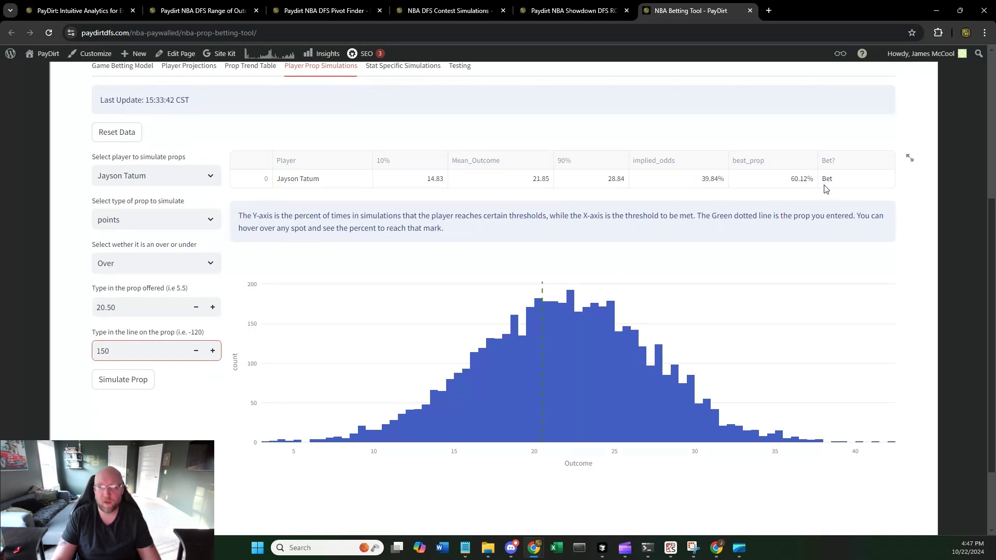
{"action": "scroll", "coordinate": [705, 253], "scroll_direction": "up", "scroll_amount": 5}
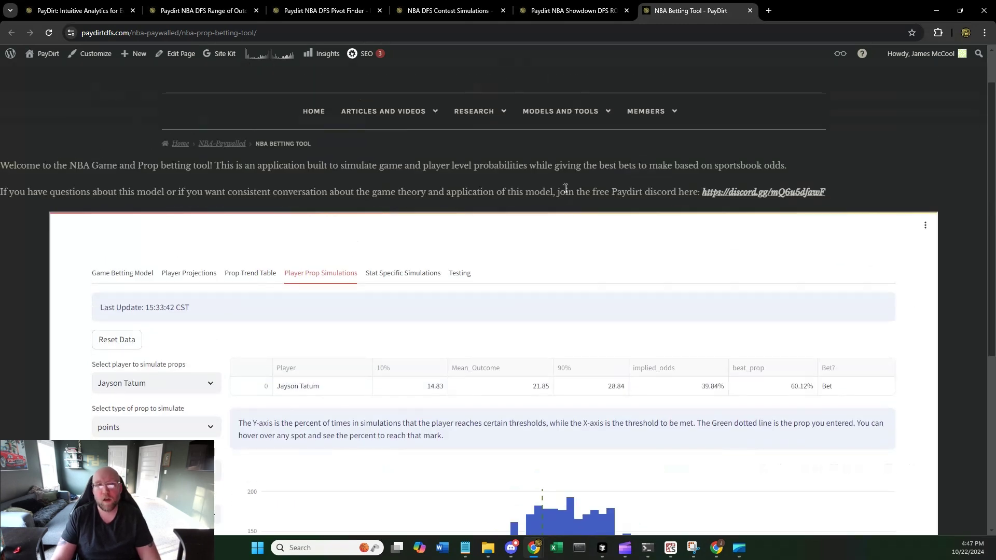
Step: Go from the PayDirt home page to the Members > Subscribe pricing page
{"action": "left_click", "coordinate": [534, 110]}
{"action": "scroll", "coordinate": [785, 293], "scroll_direction": "down", "scroll_amount": 1}
{"action": "mouse_move", "coordinate": [676, 126]}
{"action": "left_click", "coordinate": [667, 175]}
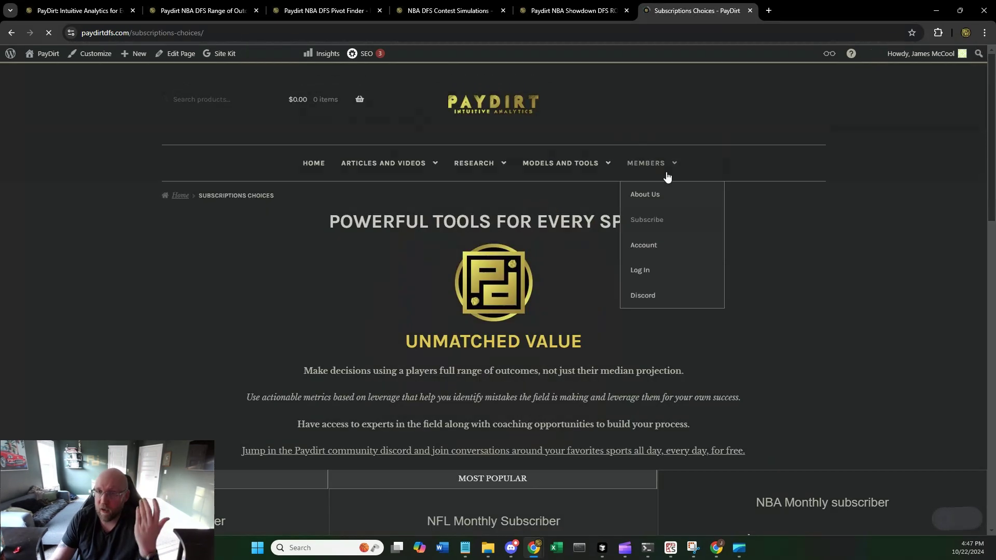
Step: Scroll through the monthly, yearly, weekly and daily plans, then reload to the home page
{"action": "scroll", "coordinate": [861, 294], "scroll_direction": "down", "scroll_amount": 5}
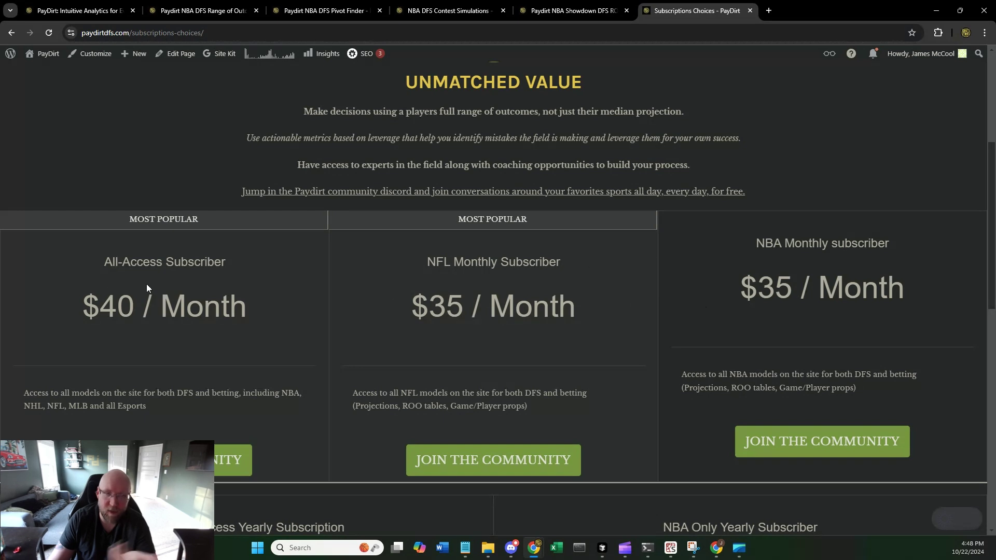
{"action": "scroll", "coordinate": [200, 288], "scroll_direction": "down", "scroll_amount": 3}
{"action": "scroll", "coordinate": [307, 294], "scroll_direction": "down", "scroll_amount": 3}
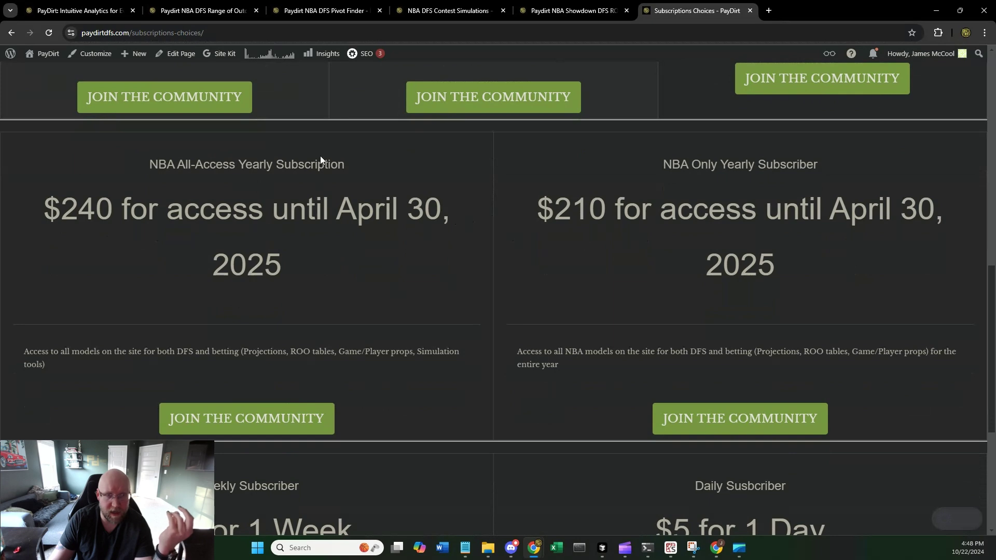
{"action": "scroll", "coordinate": [538, 248], "scroll_direction": "down", "scroll_amount": 5}
{"action": "scroll", "coordinate": [536, 251], "scroll_direction": "down", "scroll_amount": 1}
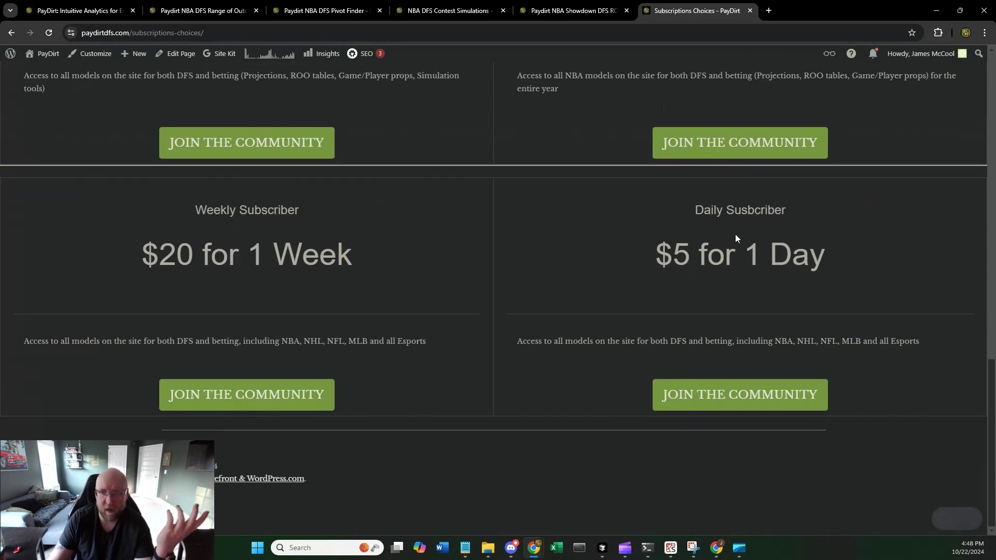
{"action": "scroll", "coordinate": [901, 291], "scroll_direction": "up", "scroll_amount": 20}
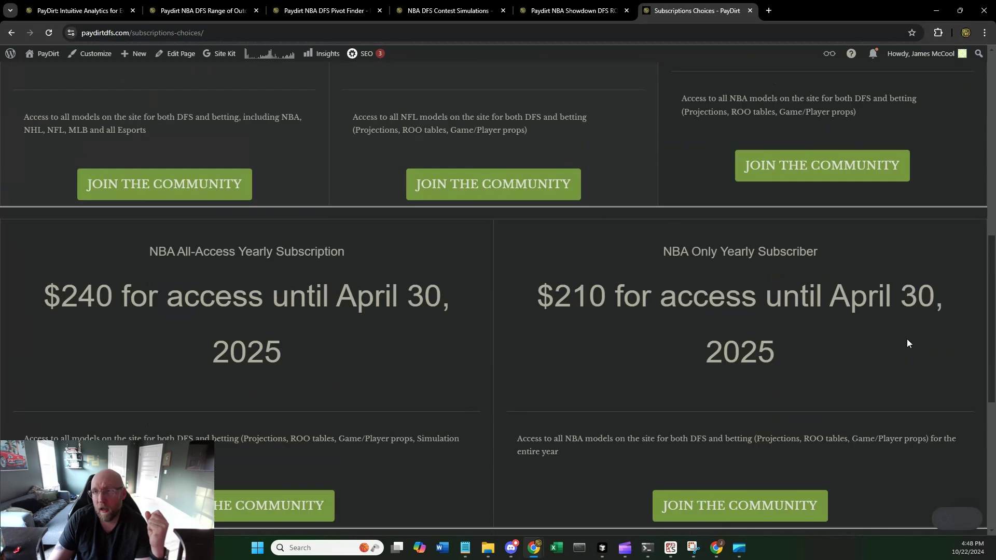
{"action": "key", "text": "F5"}
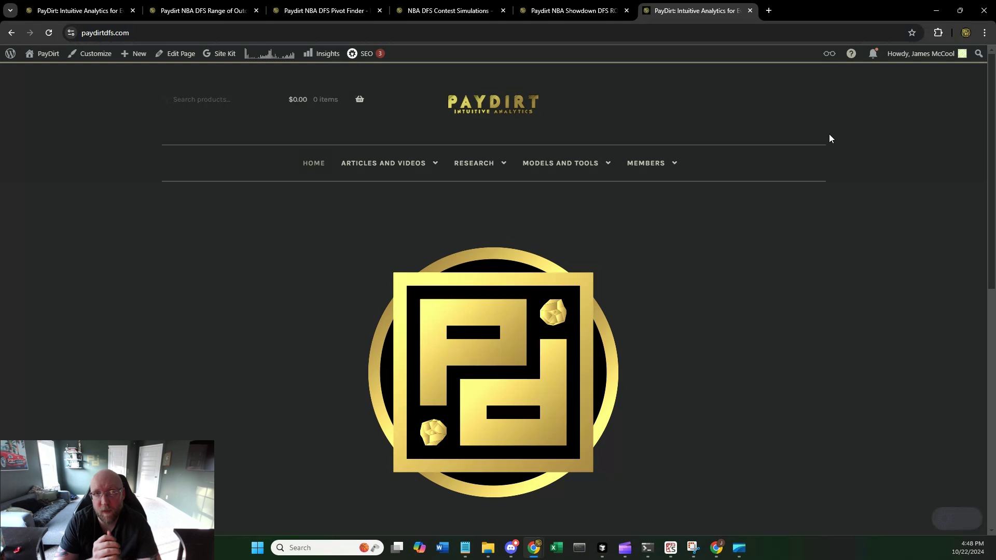
{"action": "mouse_move", "coordinate": [666, 162]}
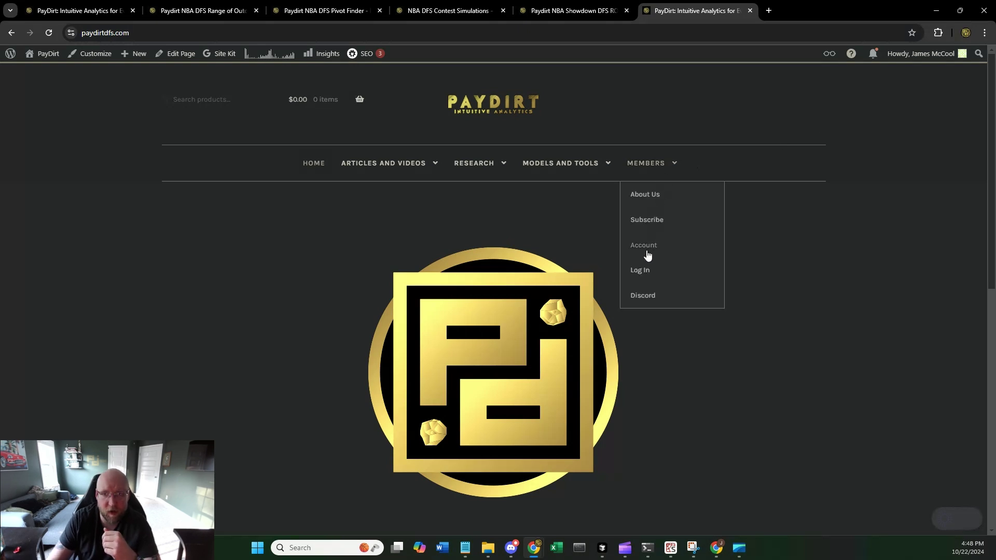